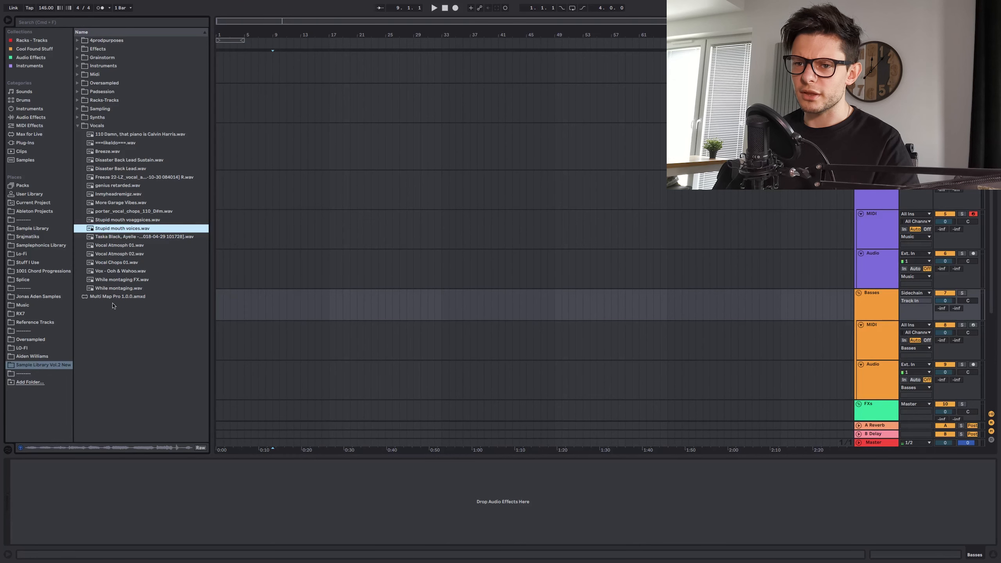
- Audition the bass samples in the Form Basses folder, from AW_form_bass_20 through AW_form_bass_52
{"action": "left_click", "coordinate": [120, 236]}
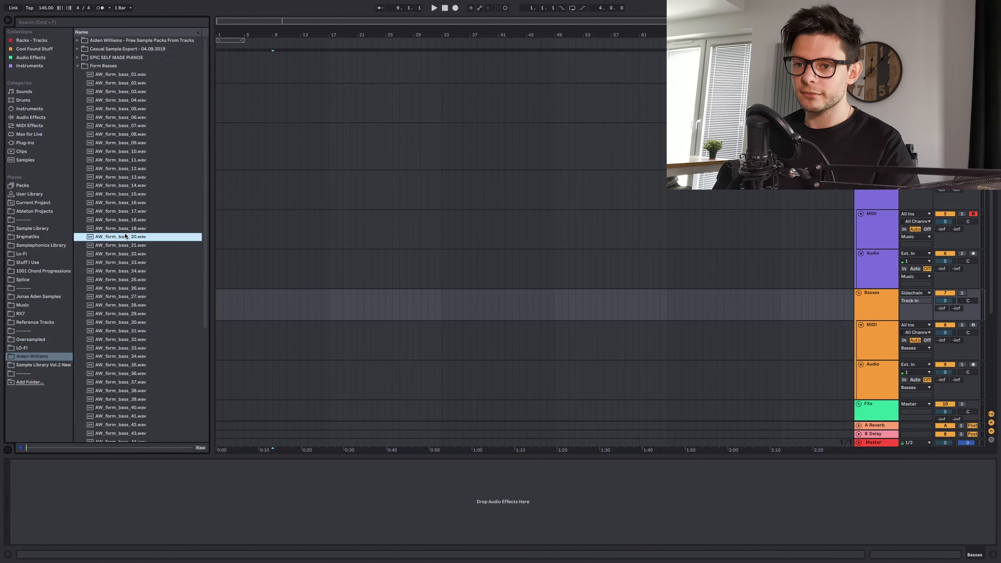
{"action": "left_click", "coordinate": [134, 365]}
{"action": "scroll", "coordinate": [129, 331], "scroll_direction": "down", "scroll_amount": 3}
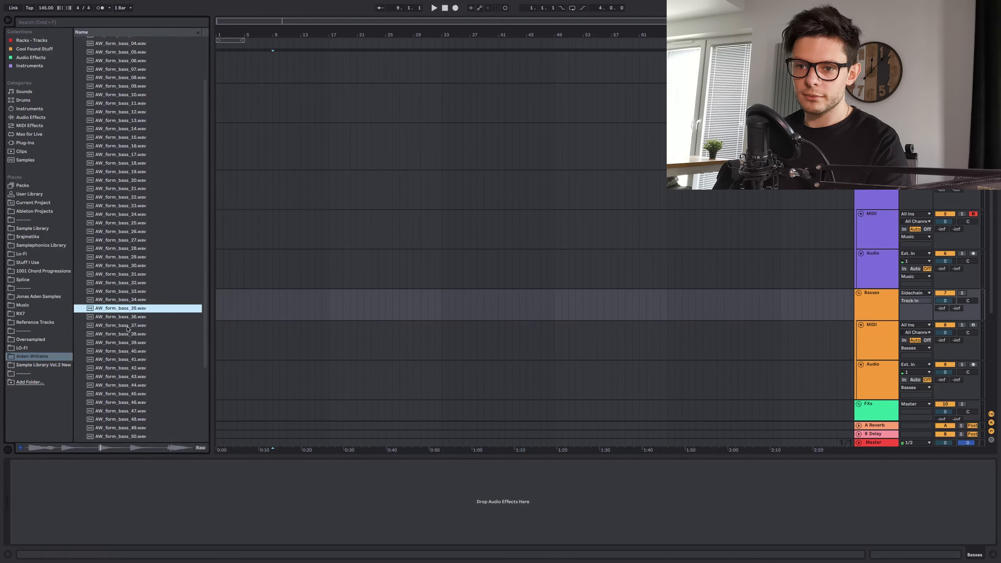
{"action": "key", "text": "Down"}
{"action": "scroll", "coordinate": [128, 327], "scroll_direction": "down", "scroll_amount": 4}
{"action": "key", "text": "Down"}
{"action": "key", "text": "Down"}
{"action": "key", "text": "Down"}
{"action": "key", "text": "Down"}
{"action": "key", "text": "Down"}
{"action": "key", "text": "Down"}
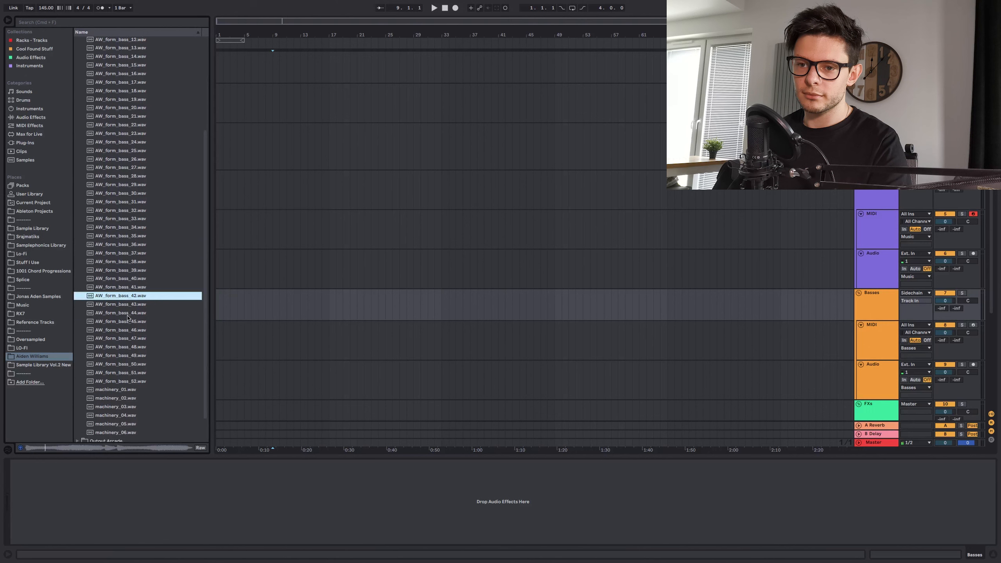
{"action": "key", "text": "Down"}
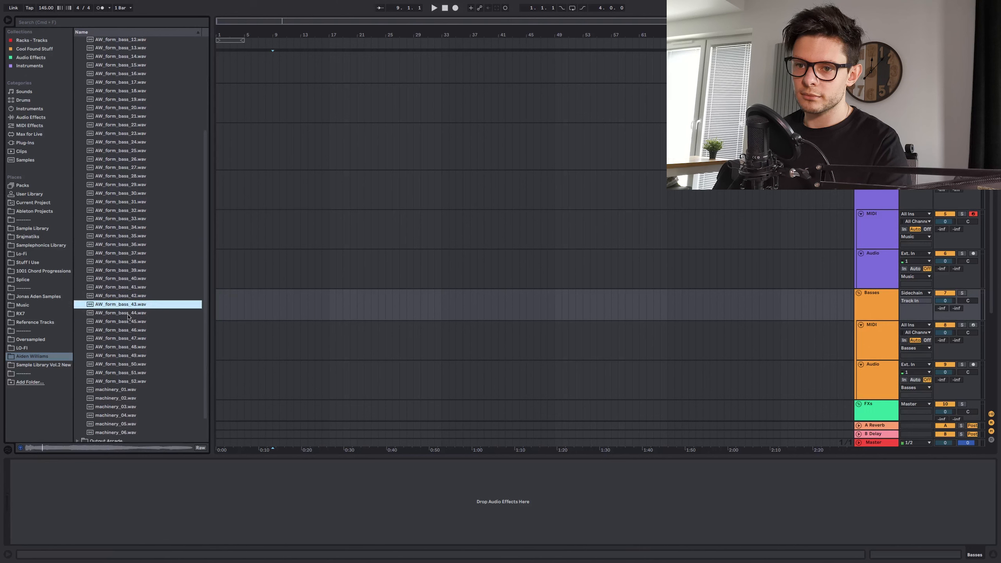
{"action": "key", "text": "Down"}
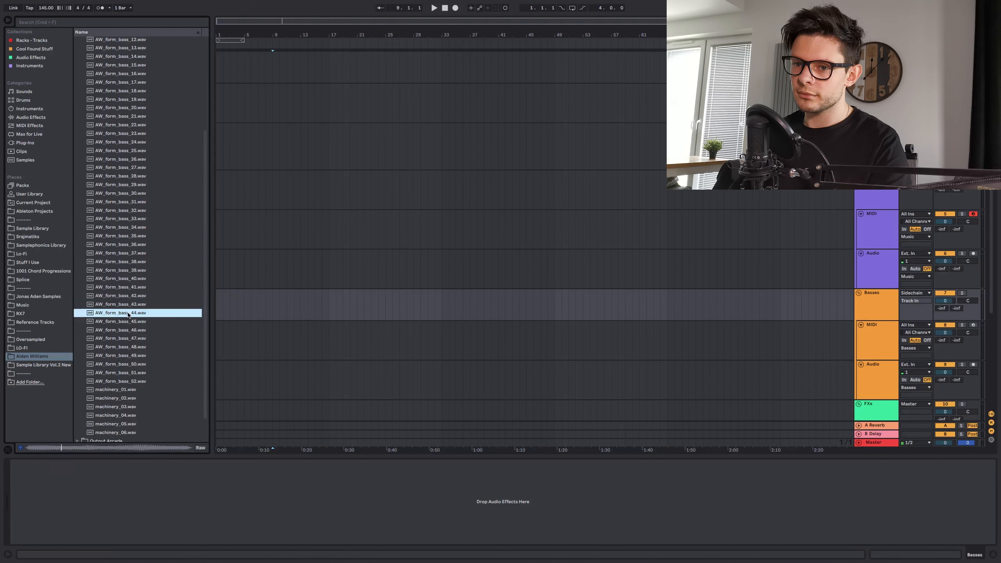
{"action": "key", "text": "Down"}
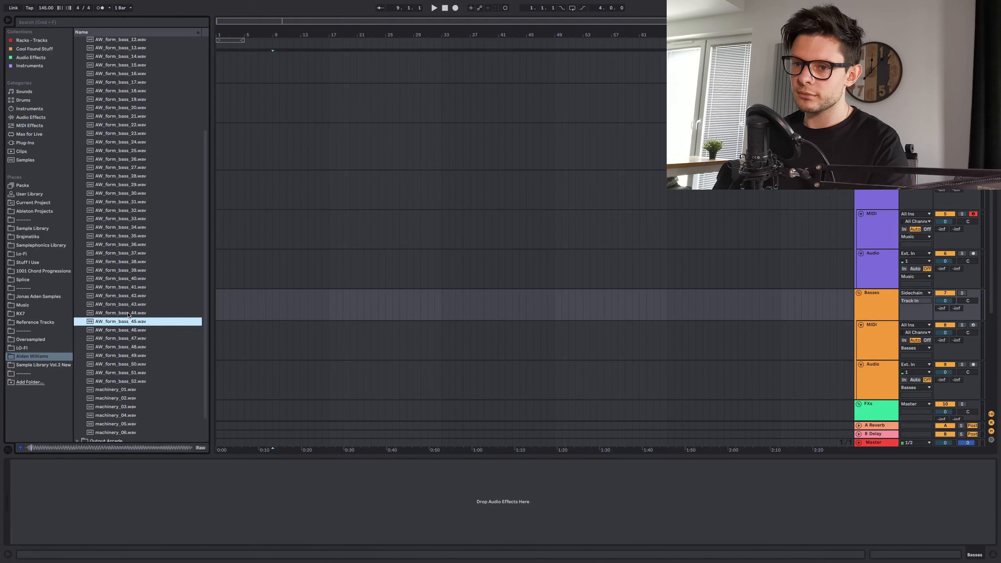
{"action": "left_click", "coordinate": [123, 346]}
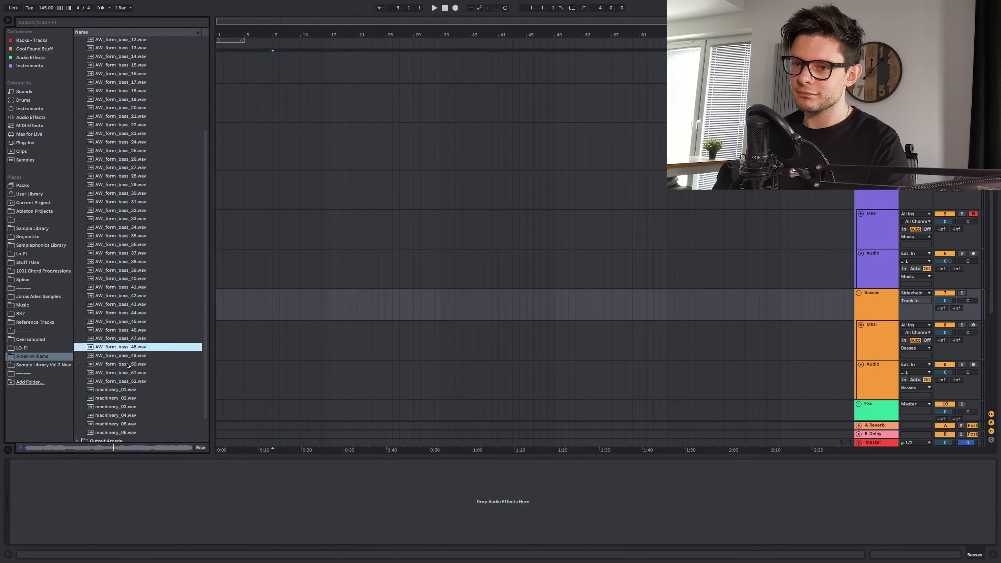
{"action": "left_click", "coordinate": [127, 364]}
{"action": "key", "text": "Down"}
{"action": "key", "text": "Down"}
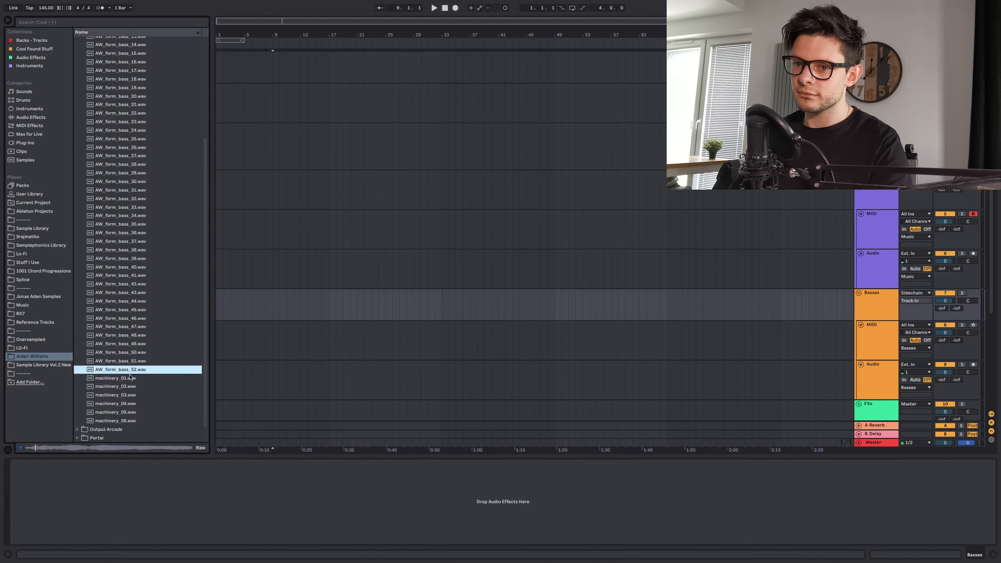
- Audition the machinery samples in the Form Basses folder, ending with machinery_06.wav
{"action": "scroll", "coordinate": [130, 377], "scroll_direction": "down", "scroll_amount": 1}
{"action": "left_click", "coordinate": [125, 386]}
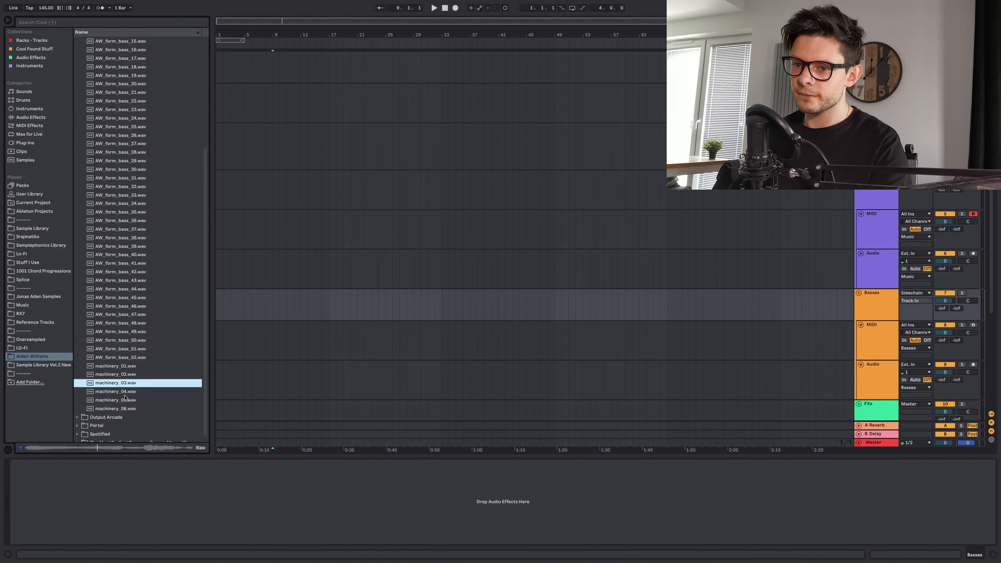
{"action": "key", "text": "Down"}
{"action": "key", "text": "Down"}
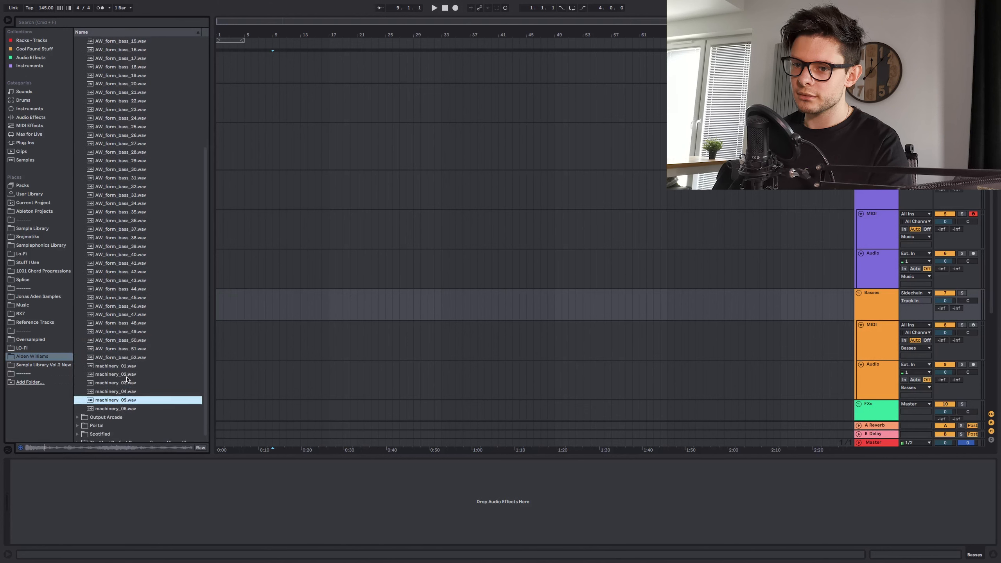
{"action": "key", "text": "Down"}
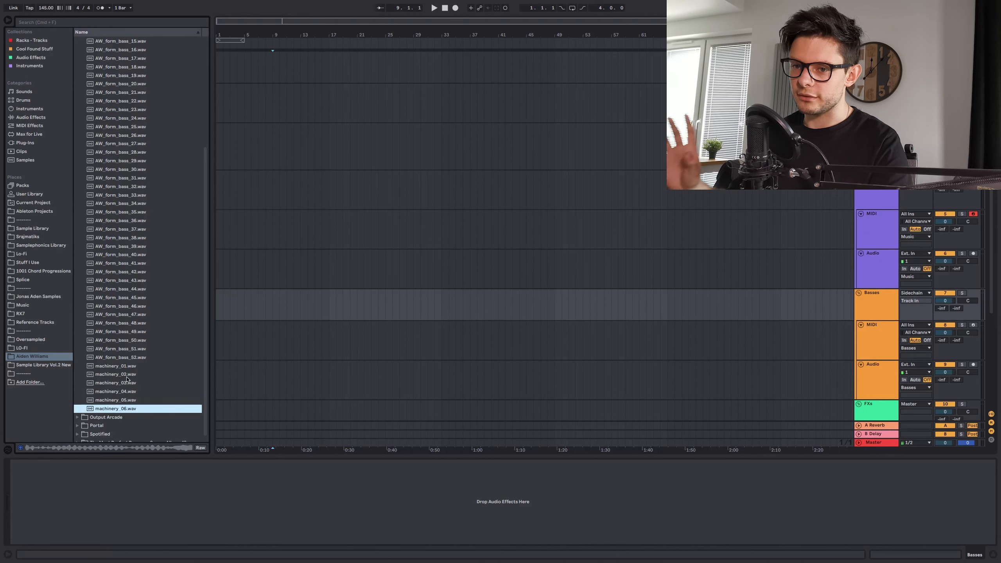
- Open the Outer Space EP samples among the free sample packs and widen the browser to show longer file names
{"action": "left_click", "coordinate": [46, 214]}
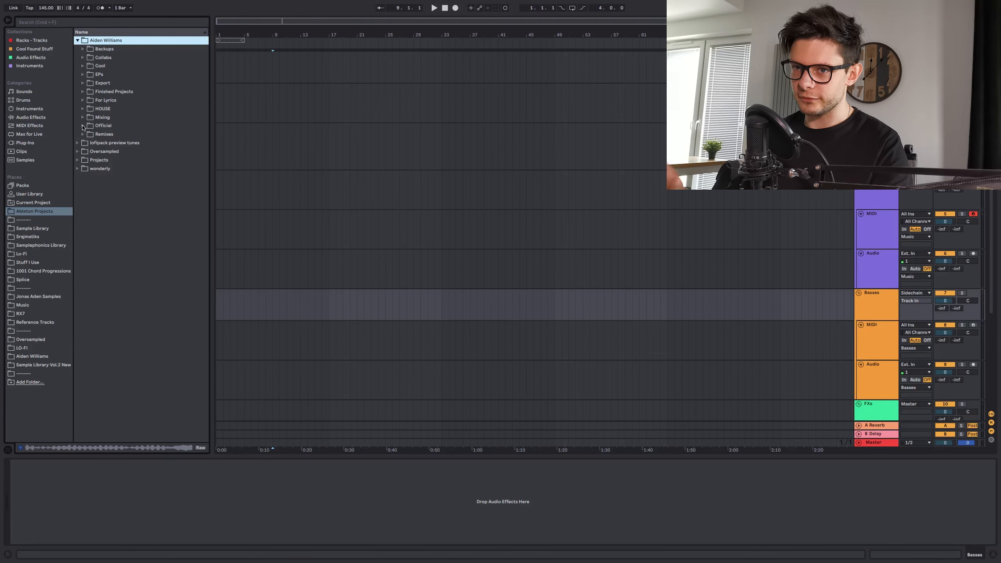
{"action": "left_click", "coordinate": [44, 354]}
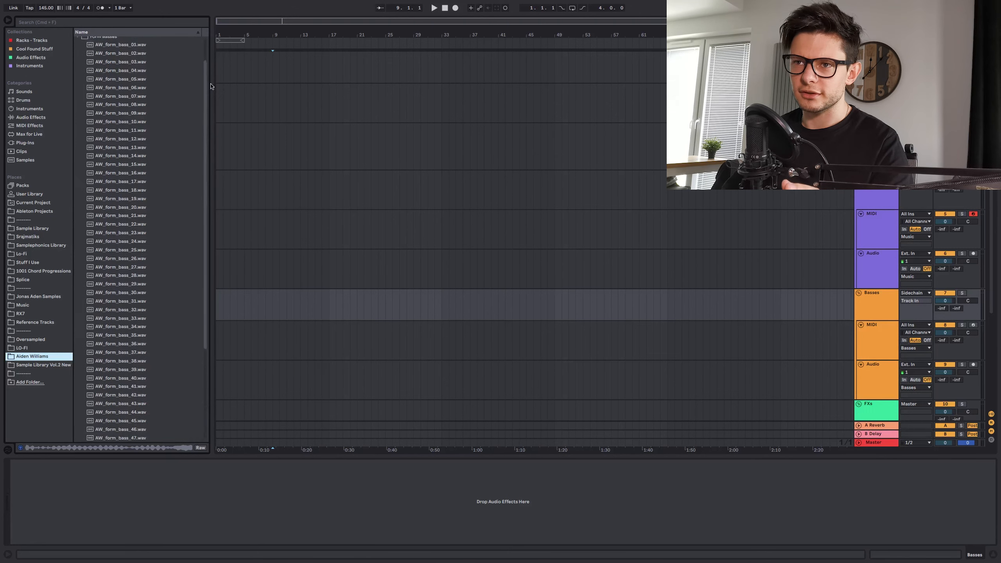
{"action": "scroll", "coordinate": [142, 157], "scroll_direction": "up", "scroll_amount": 10}
{"action": "left_click", "coordinate": [77, 41]}
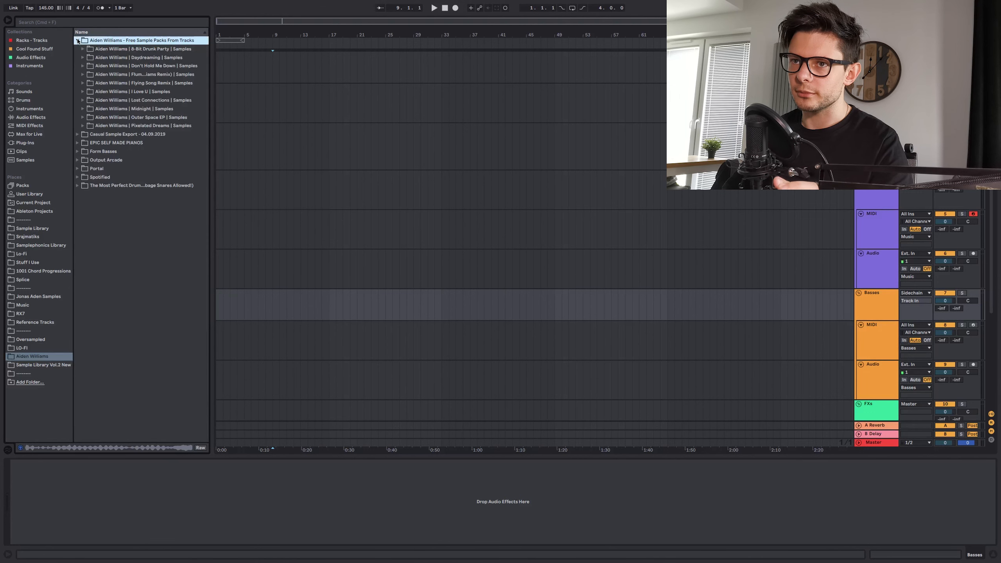
{"action": "left_click", "coordinate": [155, 118]}
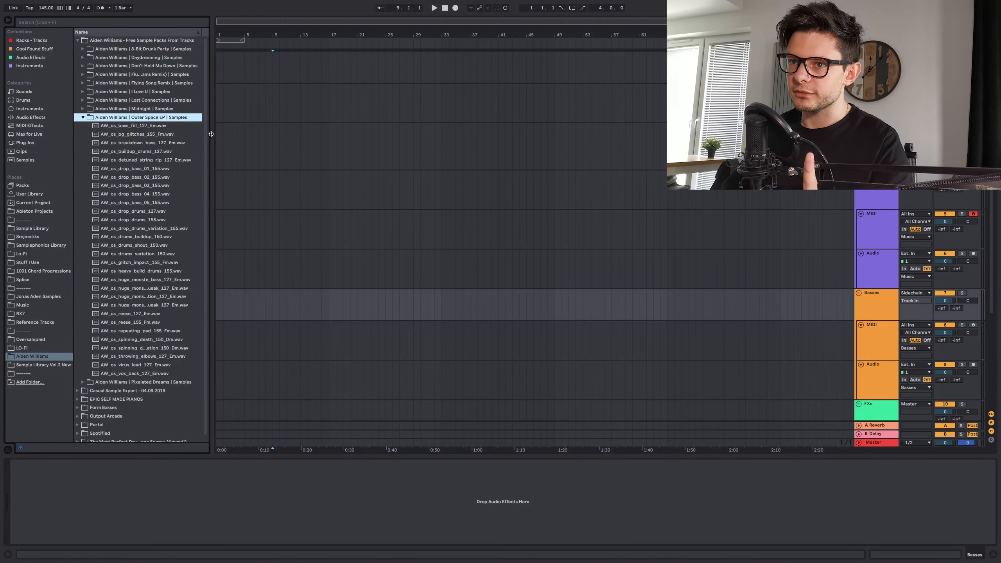
{"action": "left_click_drag", "start_coordinate": [212, 134], "coordinate": [232, 134]}
- Audition the Outer Space EP drop bass samples 01 through 05 and the glitch impact sample
{"action": "left_click", "coordinate": [139, 170]}
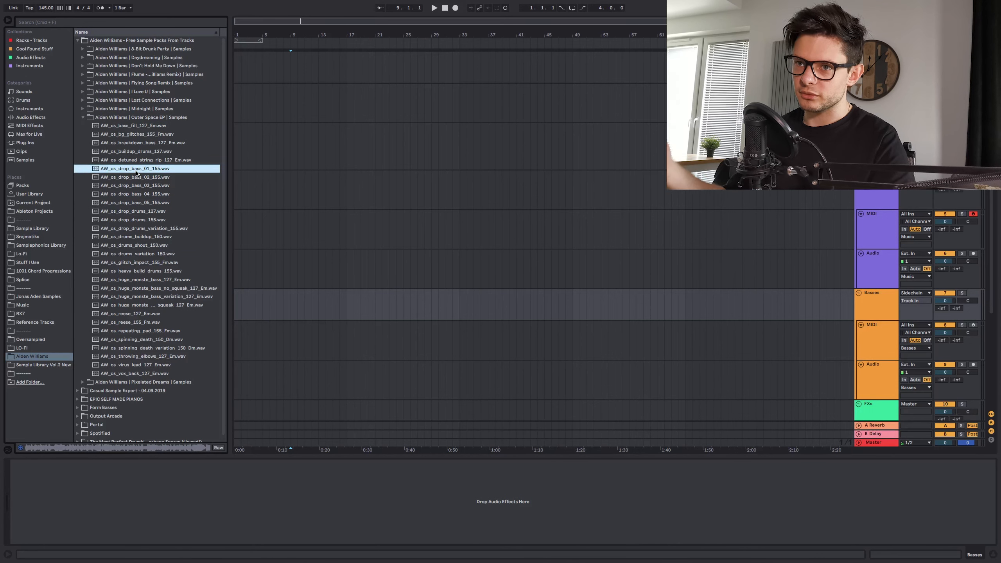
{"action": "key", "text": "Down"}
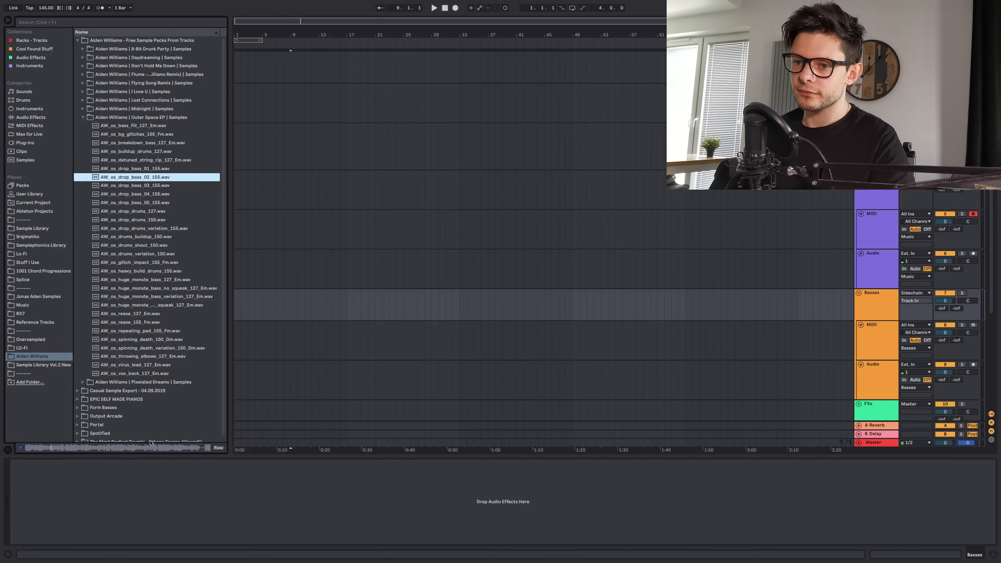
{"action": "key", "text": "Down"}
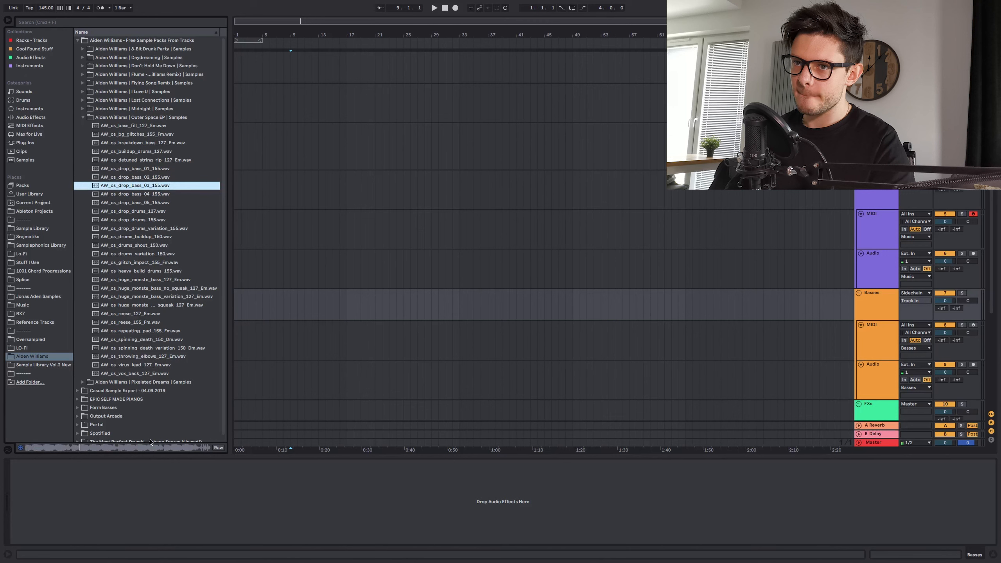
{"action": "key", "text": "Down"}
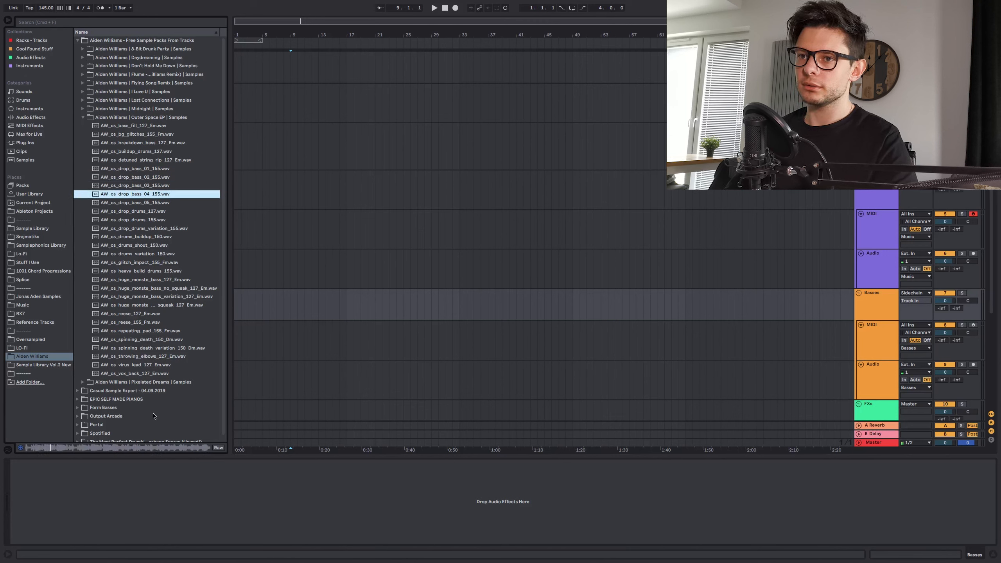
{"action": "key", "text": "Down"}
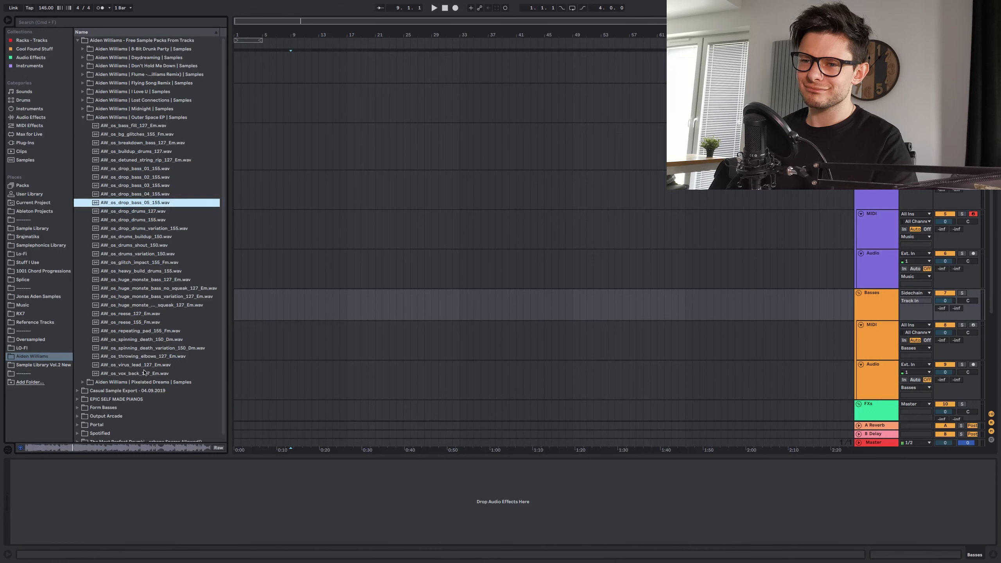
{"action": "left_click", "coordinate": [148, 263]}
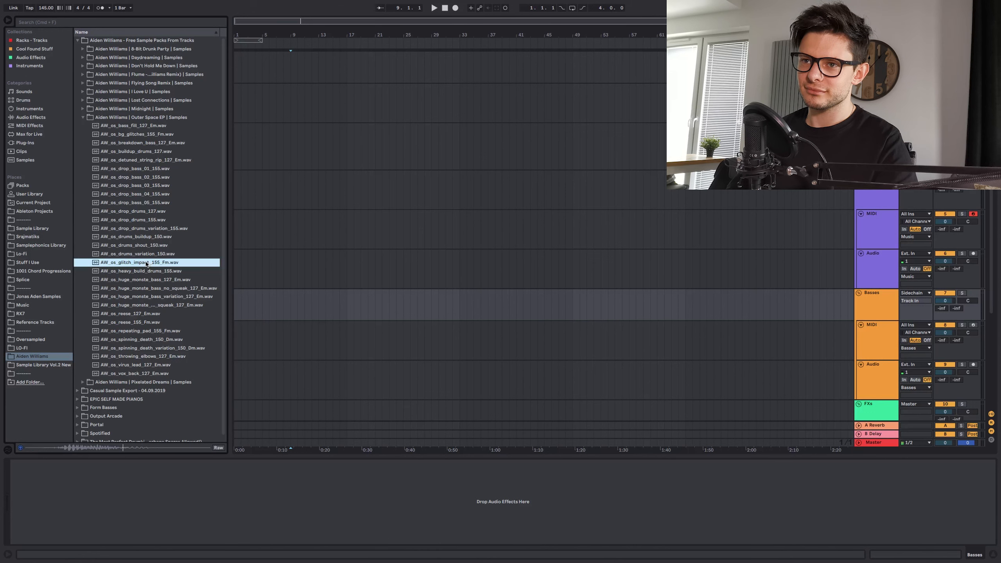
- List the available plug-ins and clear the template's tracks and groups down to a single MIDI track
{"action": "left_click", "coordinate": [35, 143]}
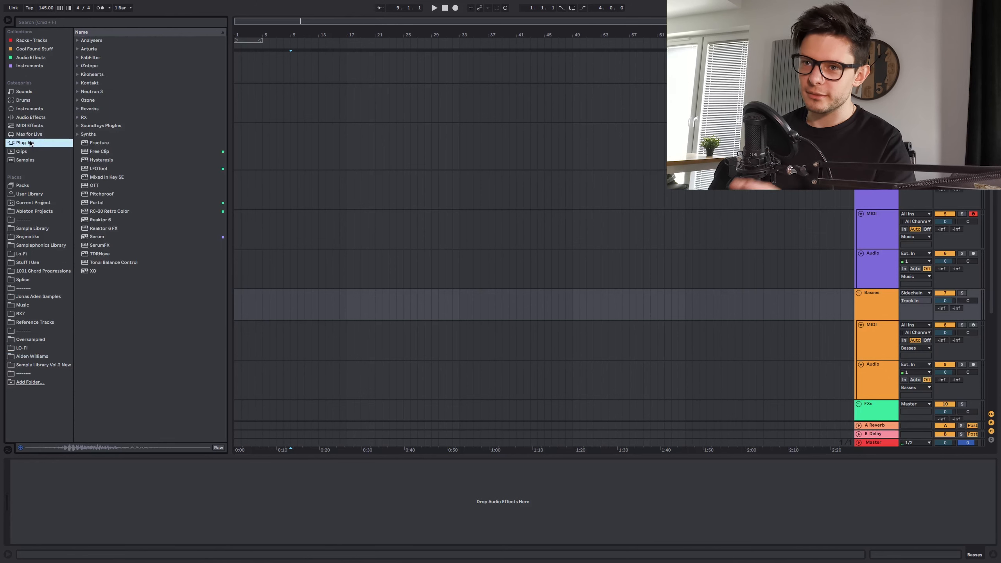
{"action": "left_click", "coordinate": [877, 63]}
{"action": "key", "text": "Delete"}
{"action": "left_click", "coordinate": [877, 178]}
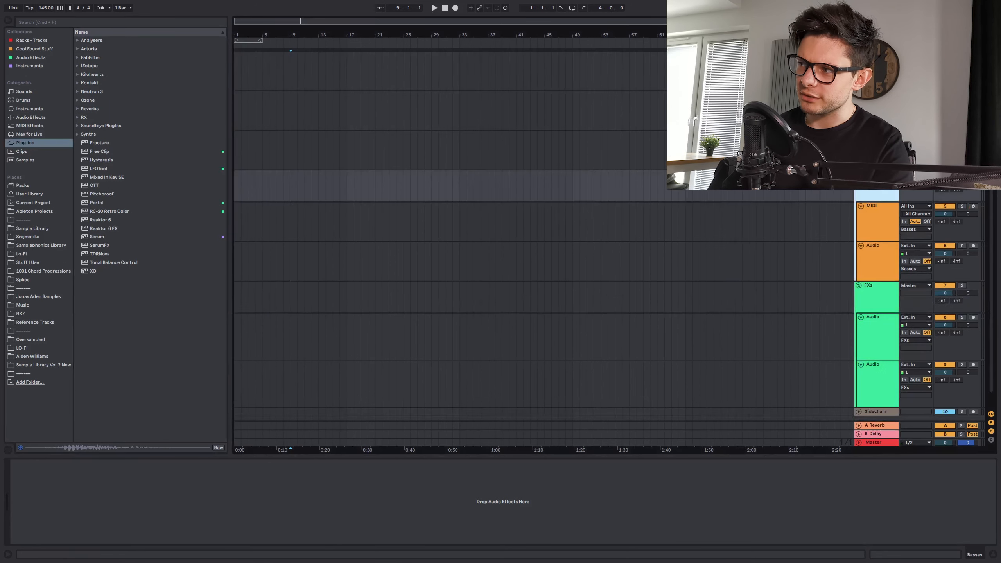
{"action": "key", "text": "Delete"}
{"action": "key", "text": "Delete"}
{"action": "key", "text": "Delete"}
{"action": "key", "text": "Delete"}
{"action": "right_click", "coordinate": [875, 57]}
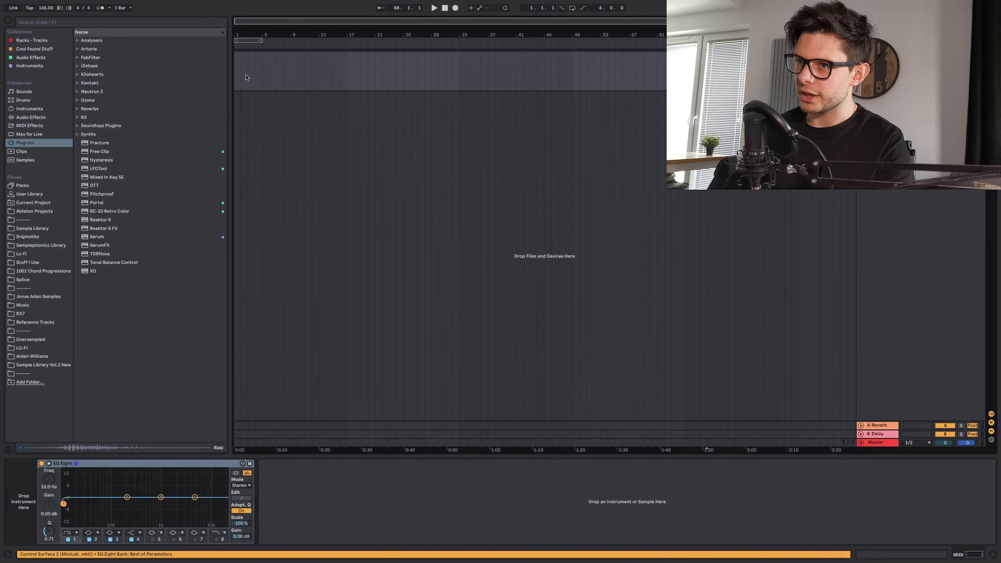
- Load Reaktor 6 with the Form instrument on the MIDI track and dismiss the demo product notices
{"action": "left_click_drag", "start_coordinate": [134, 220], "coordinate": [242, 68]}
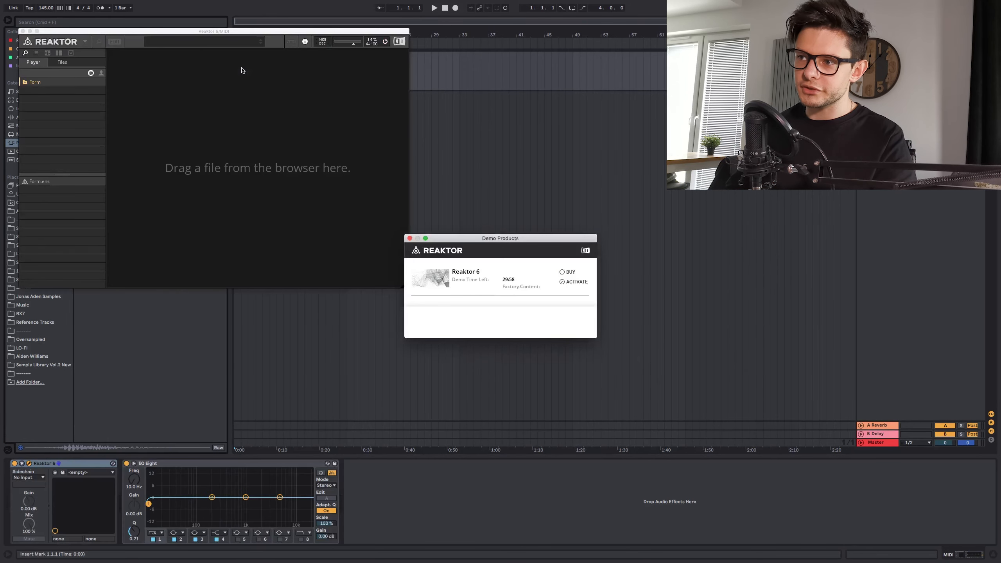
{"action": "left_click", "coordinate": [410, 239]}
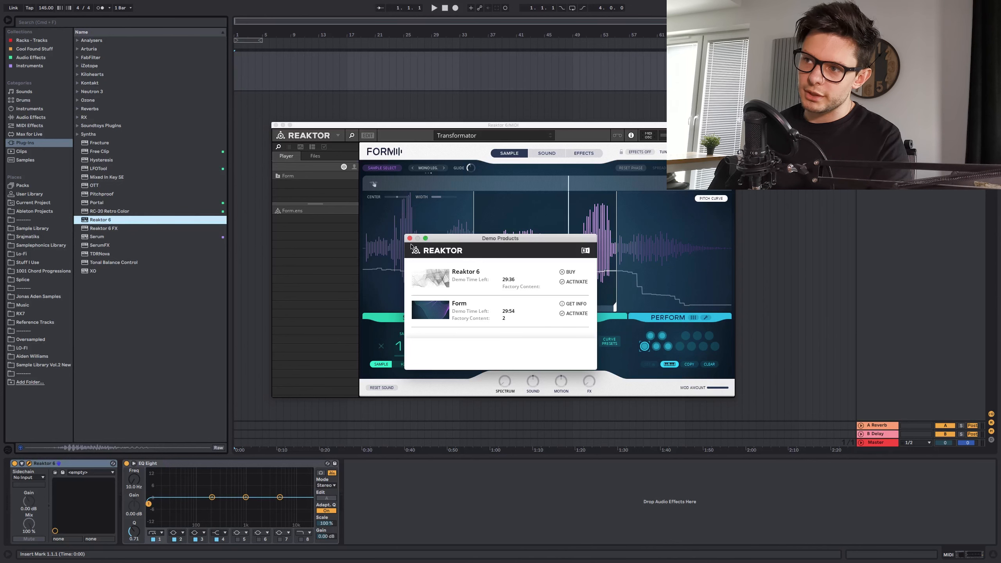
{"action": "left_click", "coordinate": [410, 238]}
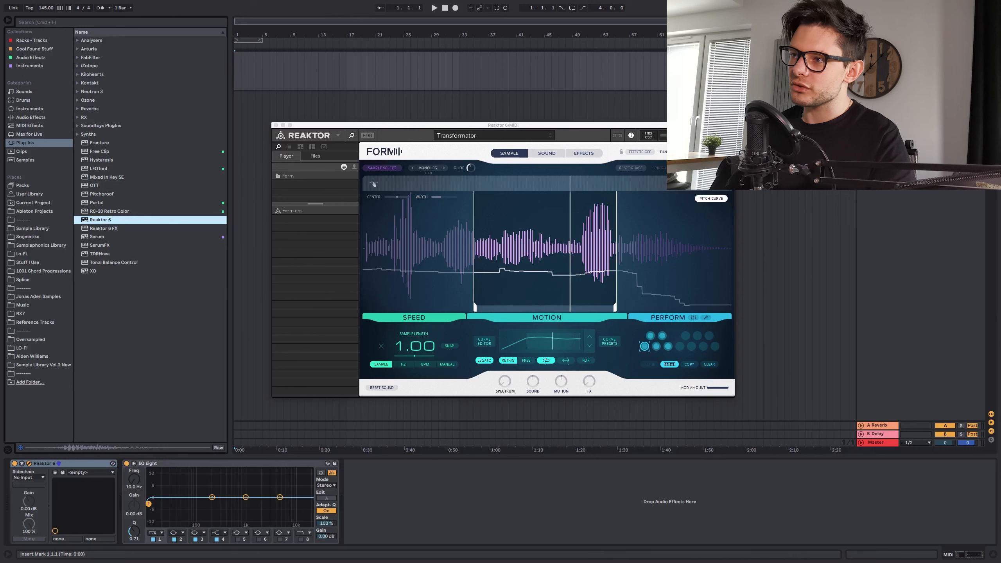
- Try a higher Shaper amount in the oscillator effects on Form's Sound page
{"action": "left_click", "coordinate": [552, 153]}
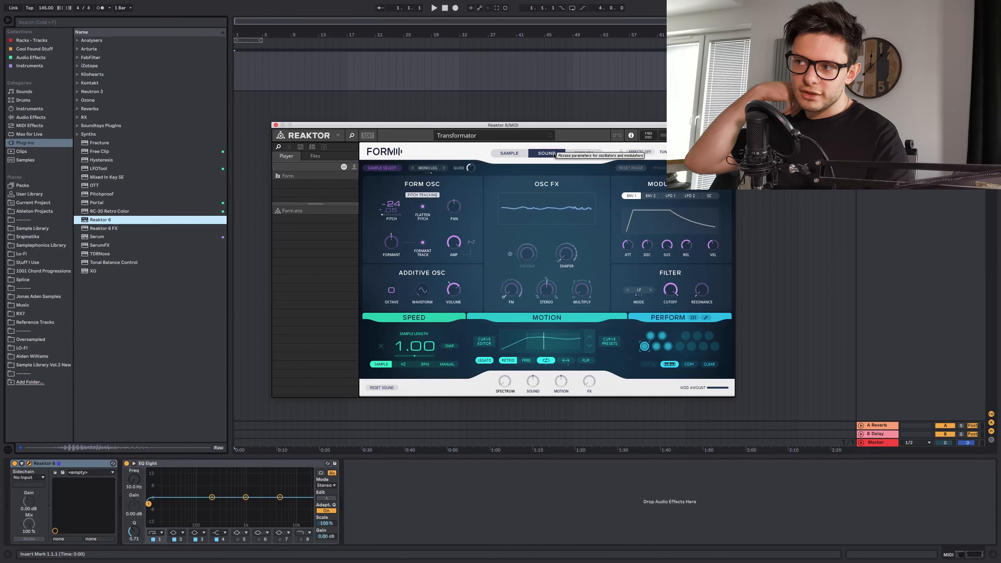
{"action": "mouse_move", "coordinate": [512, 294]}
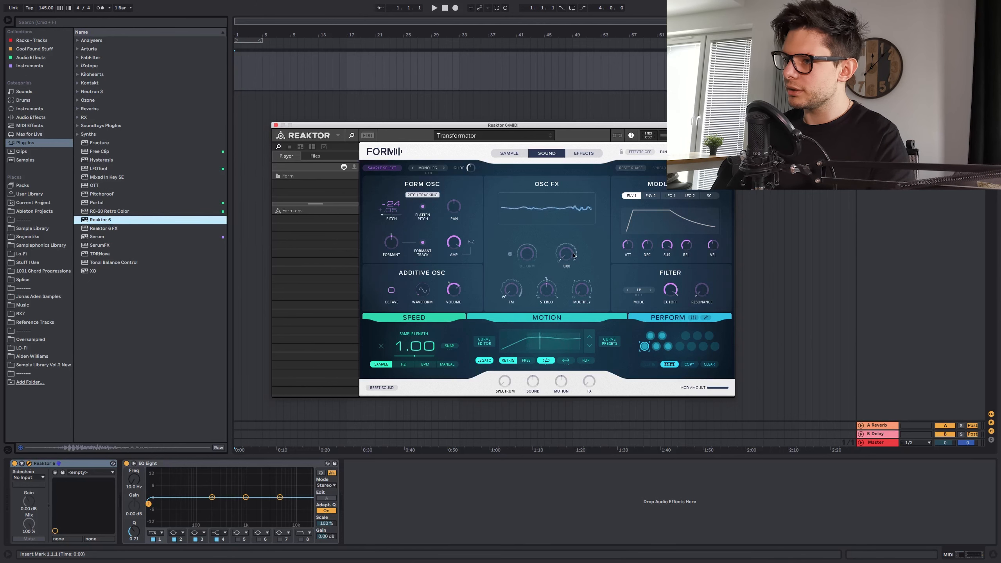
{"action": "left_click_drag", "start_coordinate": [566, 254], "coordinate": [599, 178]}
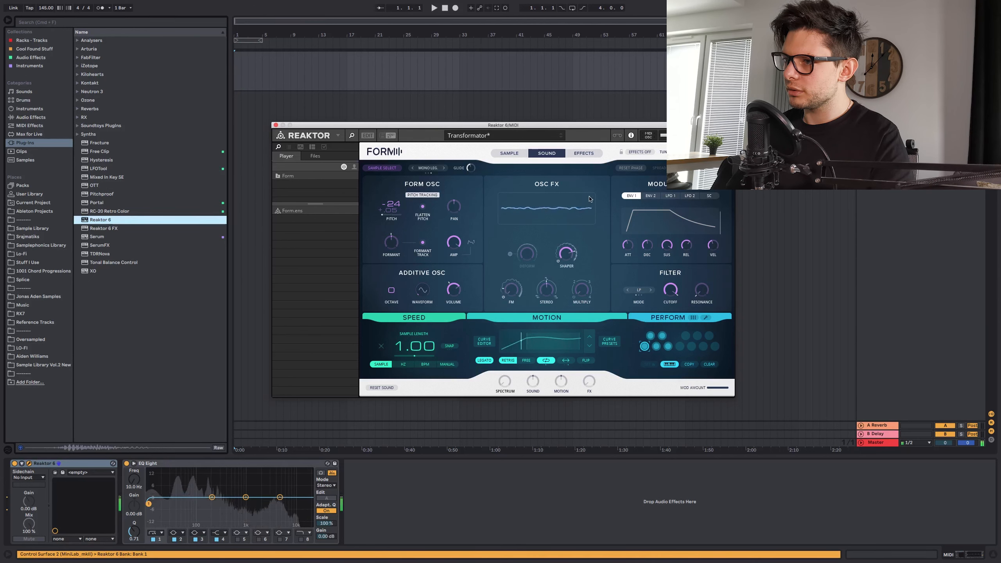
- Reset Form to its default sound, confirm the reset and show the Sample page
{"action": "left_click", "coordinate": [385, 389]}
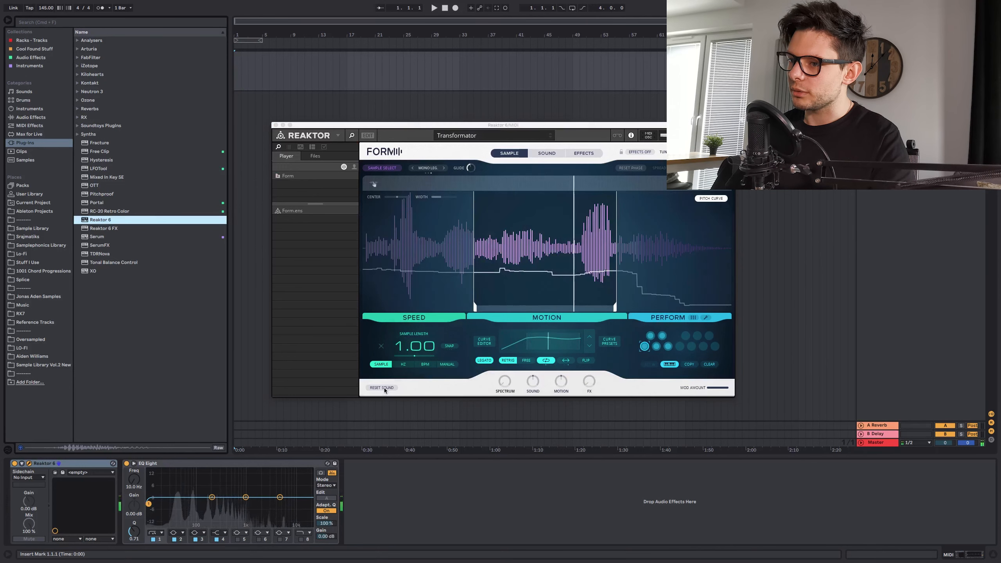
{"action": "left_click", "coordinate": [382, 389]}
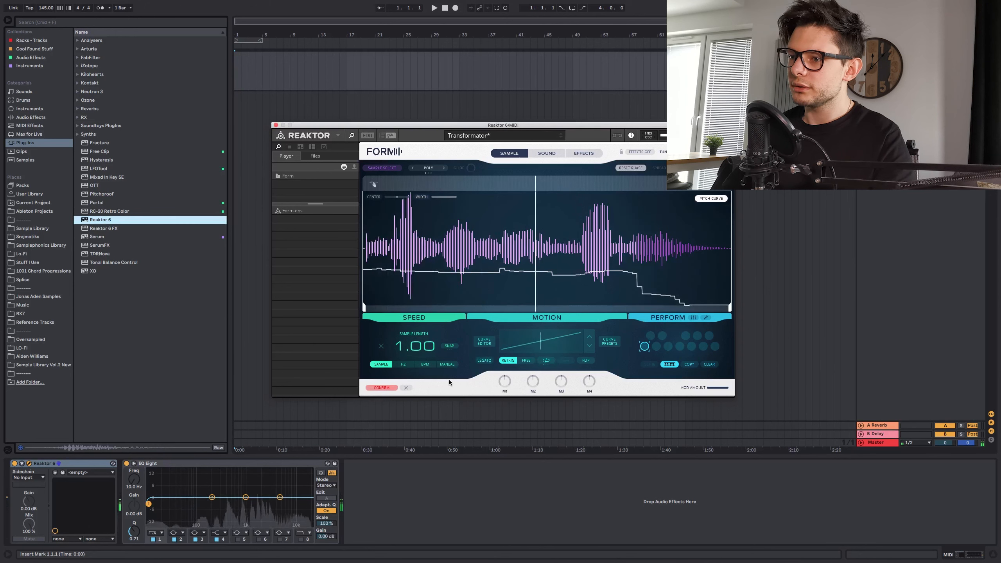
{"action": "left_click", "coordinate": [394, 388]}
{"action": "left_click", "coordinate": [510, 154]}
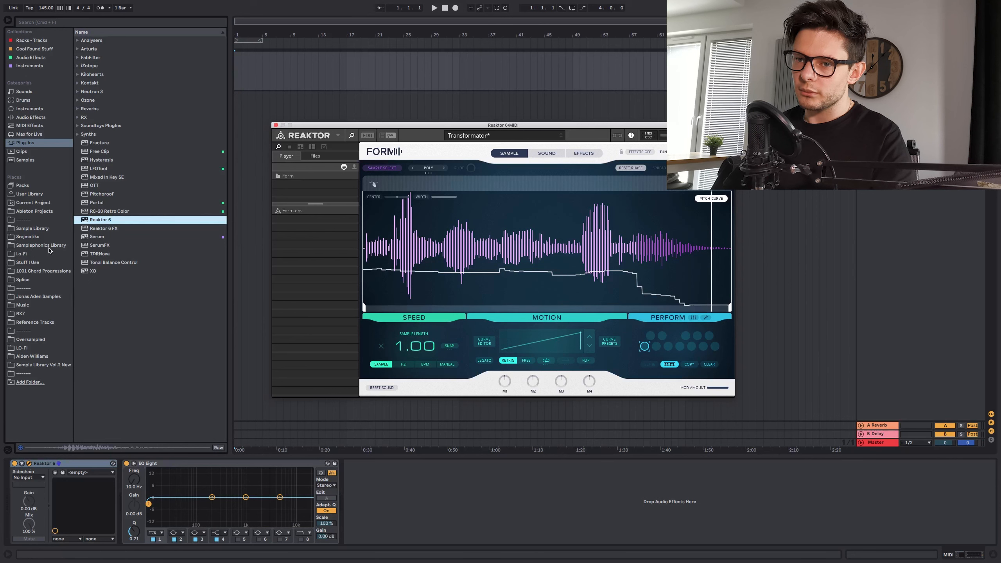
- Find 13 - 71m3.wav in the Flume mixtape folder of the Reference Tracks and bring it into Form as source audio
{"action": "left_click", "coordinate": [35, 323]}
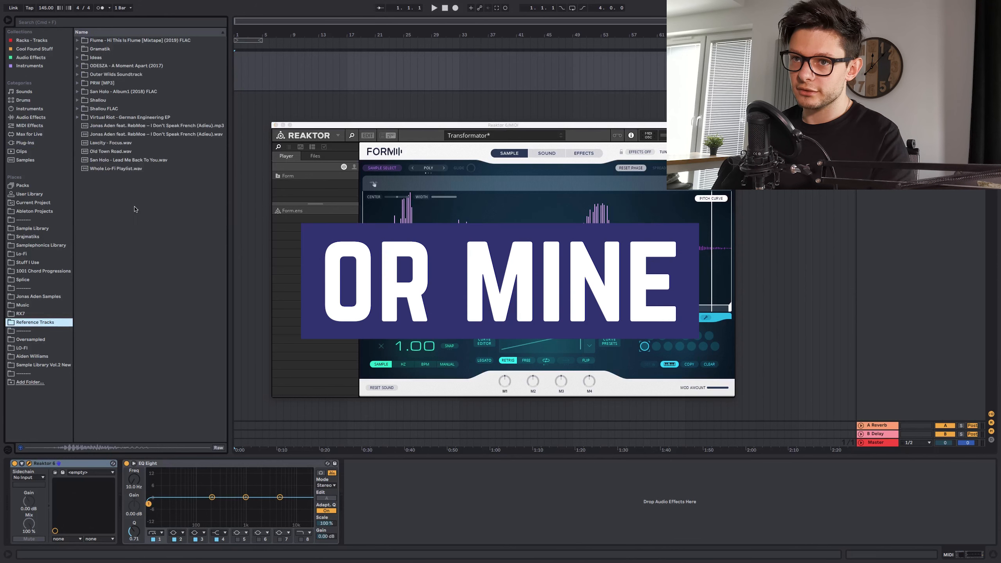
{"action": "left_click", "coordinate": [88, 124]}
{"action": "left_click", "coordinate": [78, 41]}
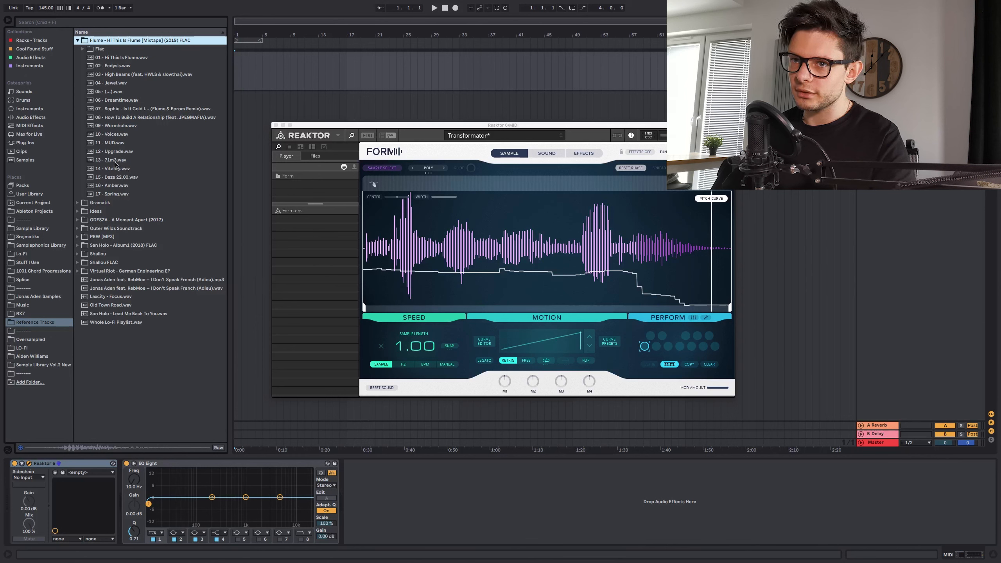
{"action": "left_click_drag", "start_coordinate": [116, 165], "coordinate": [352, 243]}
{"action": "left_click_drag", "start_coordinate": [489, 235], "coordinate": [488, 237]}
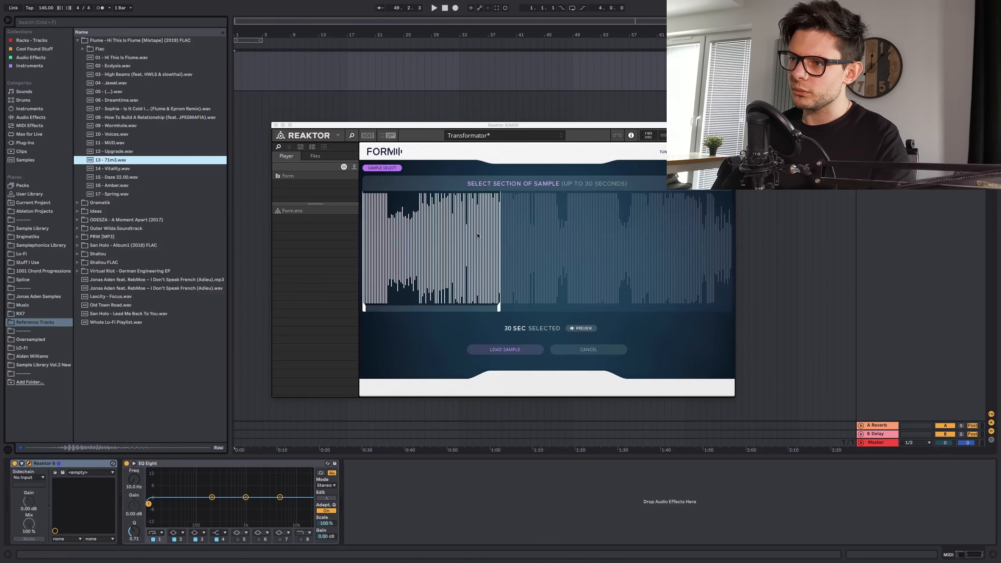
- Select a section of about 12.8 seconds in the later part of the track, preview it and load it as Form's sample
{"action": "left_click_drag", "start_coordinate": [414, 244], "coordinate": [656, 261]}
{"action": "left_click", "coordinate": [581, 329]}
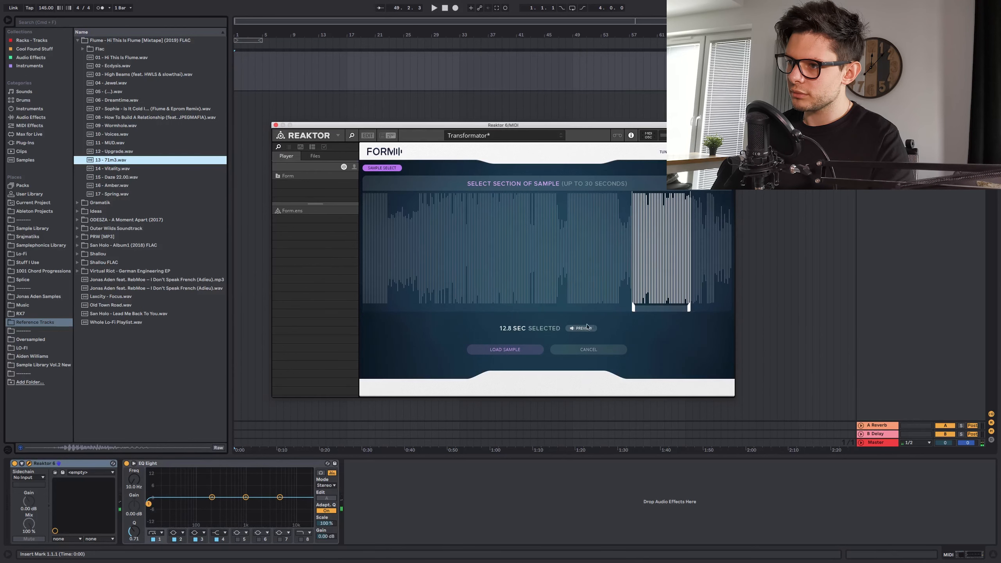
{"action": "left_click", "coordinate": [584, 330]}
{"action": "left_click", "coordinate": [506, 350]}
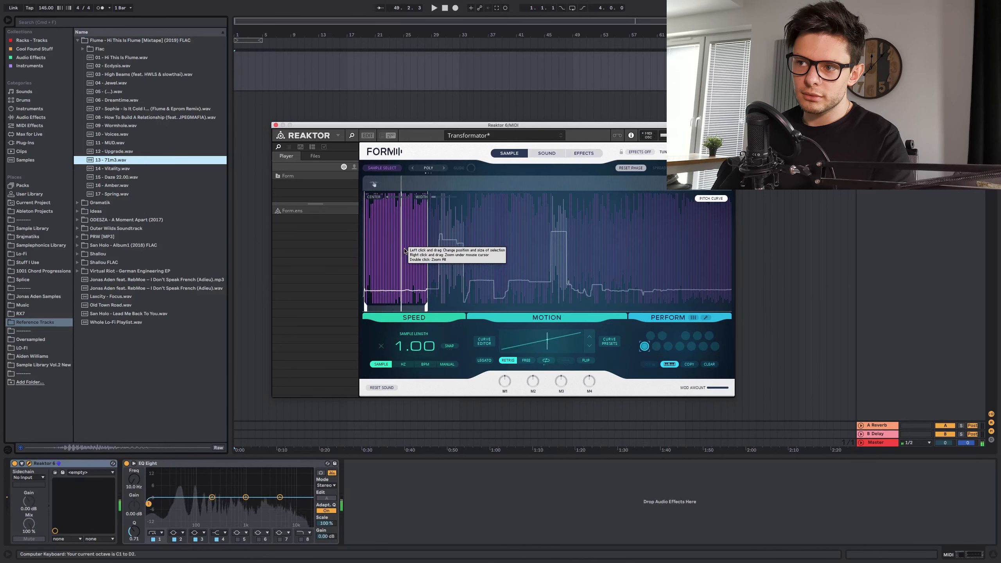
- Restrict playback to a narrow slice of the sample, turn on looping and sync the speed to BPM at 1/2
{"action": "left_click_drag", "start_coordinate": [405, 251], "coordinate": [484, 262]}
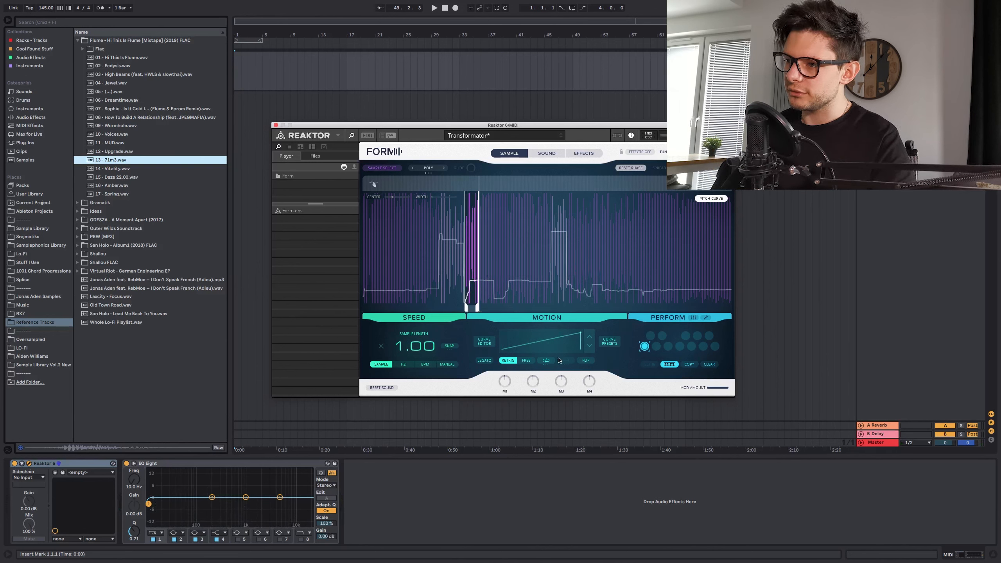
{"action": "left_click", "coordinate": [546, 361]}
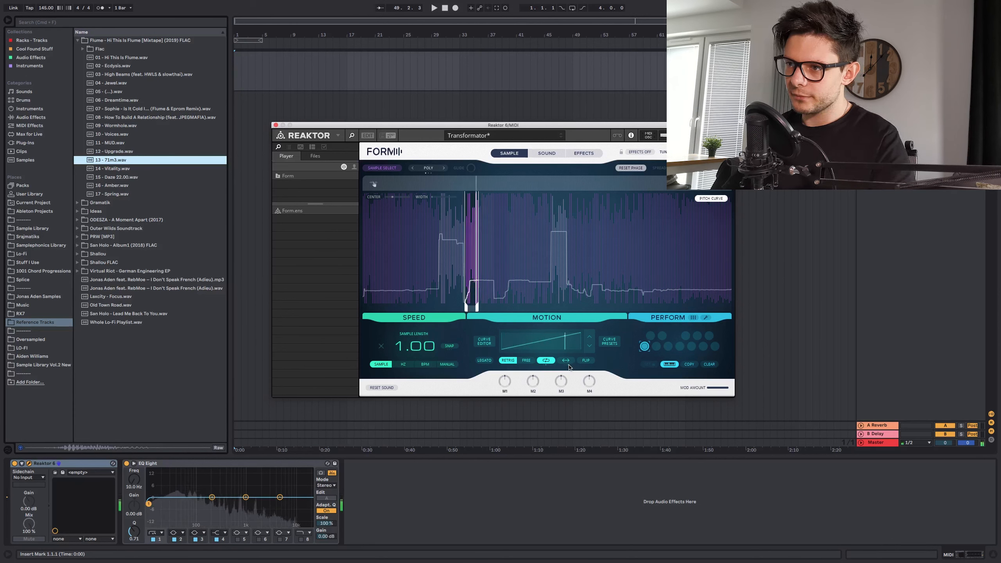
{"action": "left_click", "coordinate": [426, 364]}
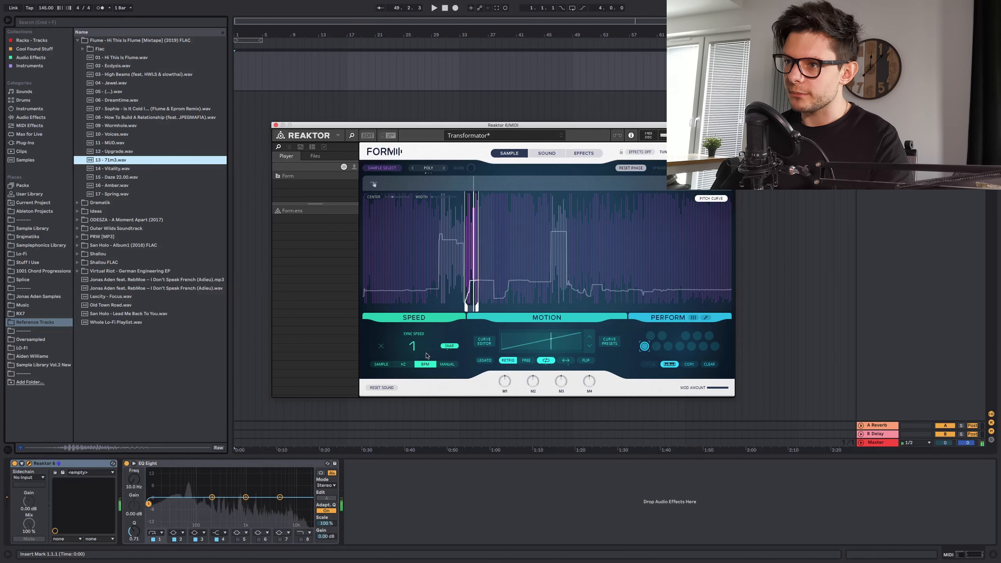
{"action": "left_click_drag", "start_coordinate": [472, 251], "coordinate": [472, 268]}
{"action": "left_click_drag", "start_coordinate": [419, 347], "coordinate": [424, 345]}
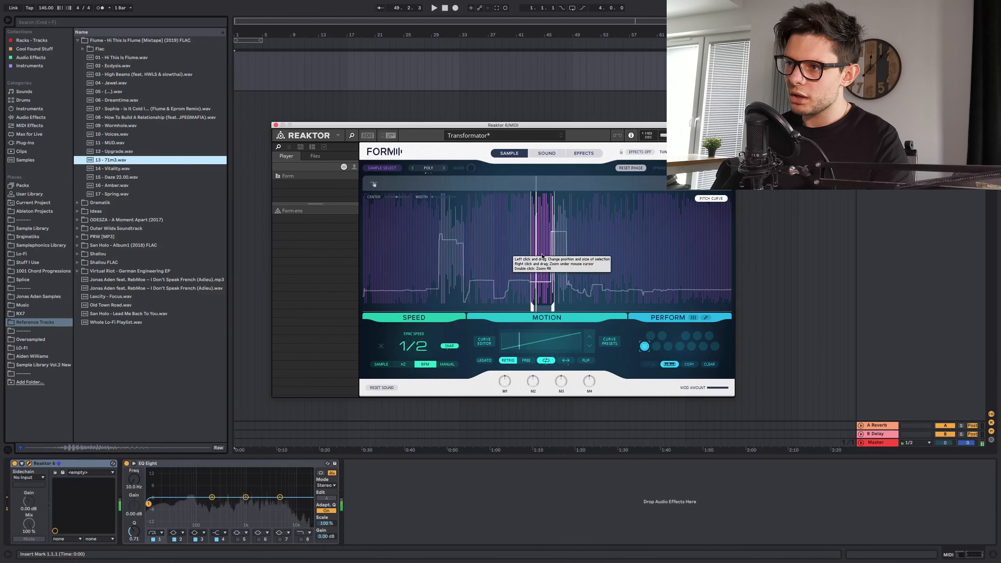
- Set the Form oscillator's pitch to -12 semitones on the Sound page, return to the Sample page and adjust the keyboard octave
{"action": "left_click", "coordinate": [547, 153]}
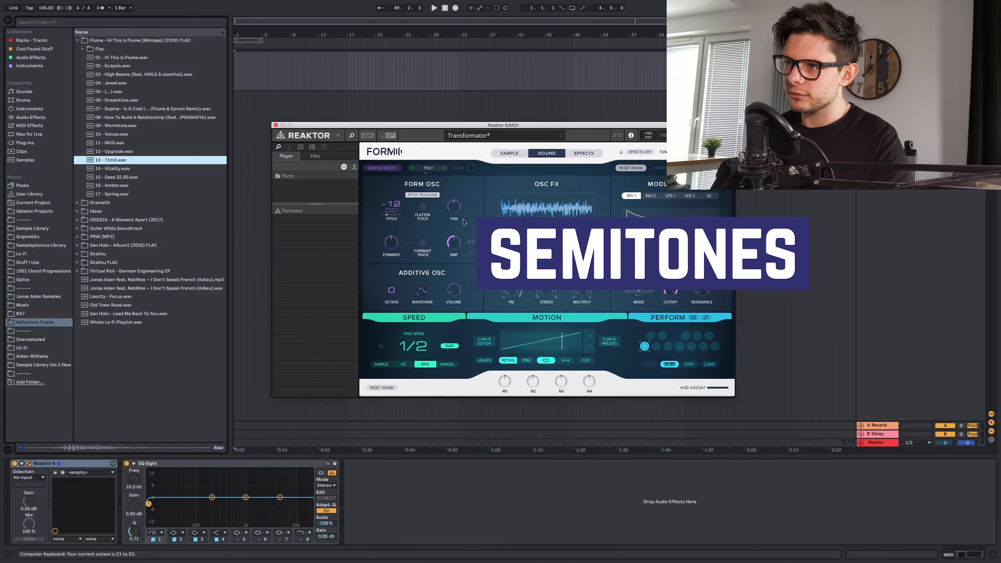
{"action": "left_click", "coordinate": [520, 155]}
{"action": "key", "text": "x"}
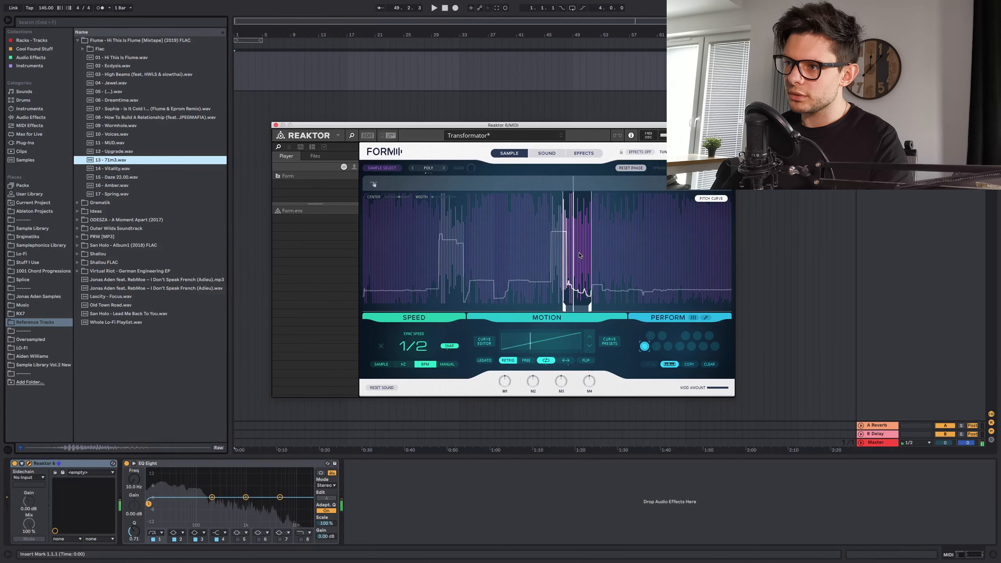
- Audition short slices across the sample and move the selection to a thin slice at the end of the first raised pitch section
{"action": "left_click", "coordinate": [703, 250]}
{"action": "mouse_move", "coordinate": [703, 250]}
{"action": "left_mouse_down"}
{"action": "mouse_move", "coordinate": [670, 252]}
{"action": "mouse_move", "coordinate": [716, 254]}
{"action": "left_mouse_up"}
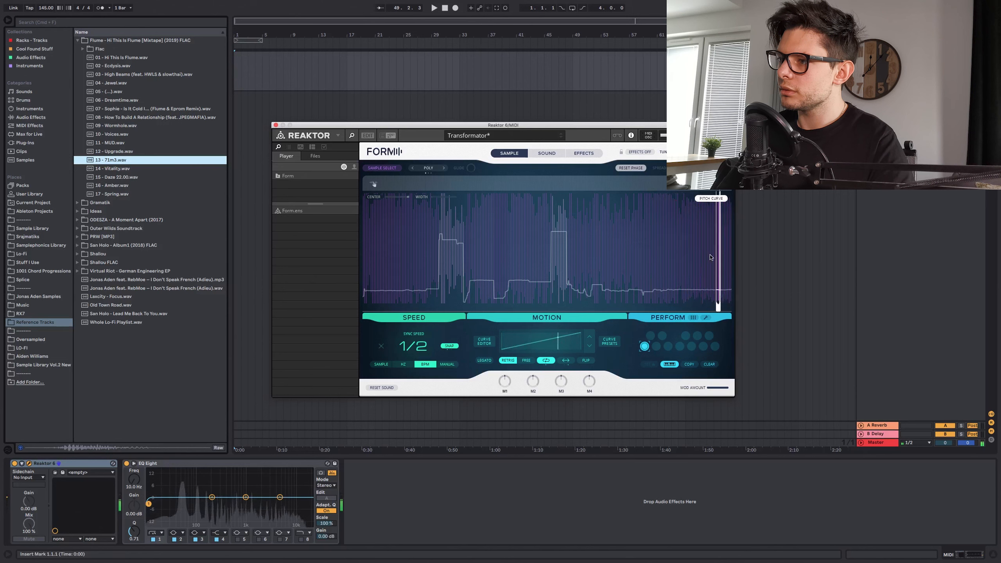
{"action": "left_click", "coordinate": [647, 253]}
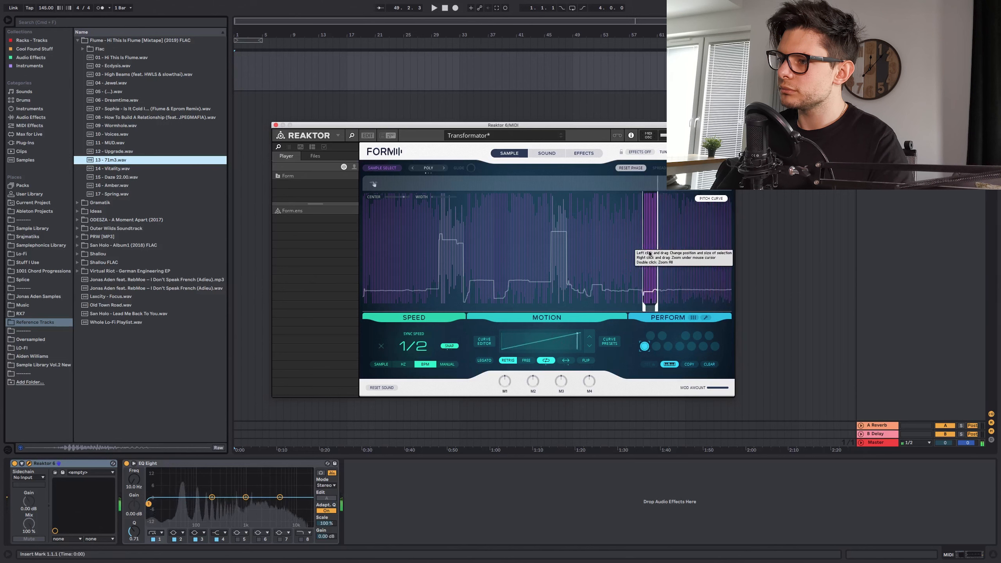
{"action": "left_click_drag", "start_coordinate": [645, 253], "coordinate": [654, 253]}
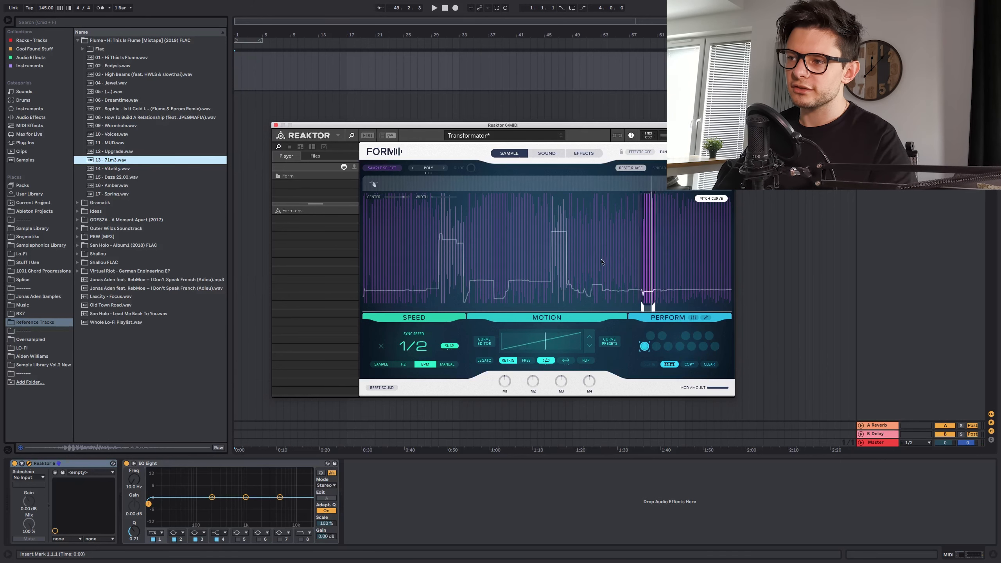
{"action": "left_click_drag", "start_coordinate": [595, 257], "coordinate": [451, 251]}
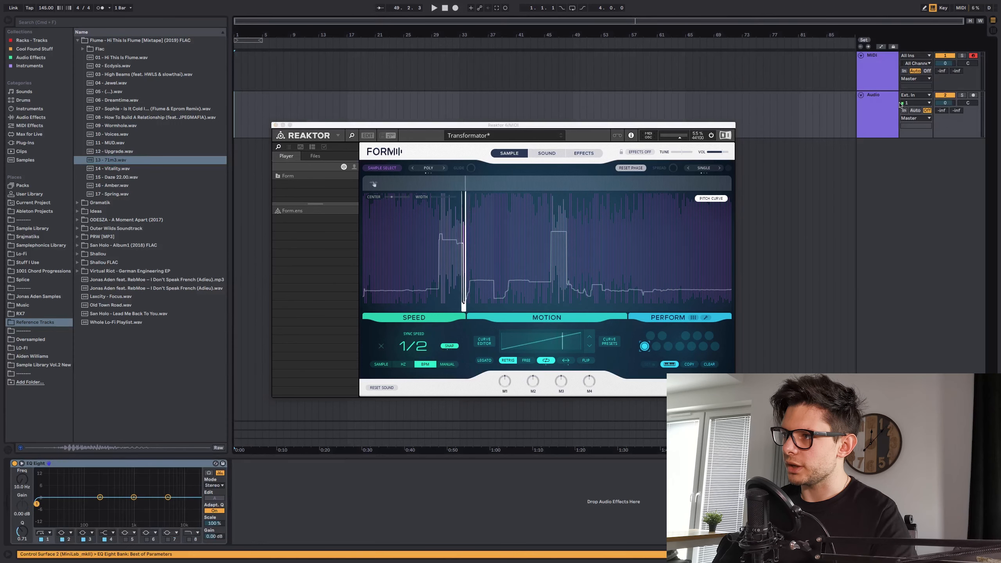
- Set the audio track's input to Resampling and arm it for recording alongside the MIDI track
{"action": "left_click", "coordinate": [913, 95]}
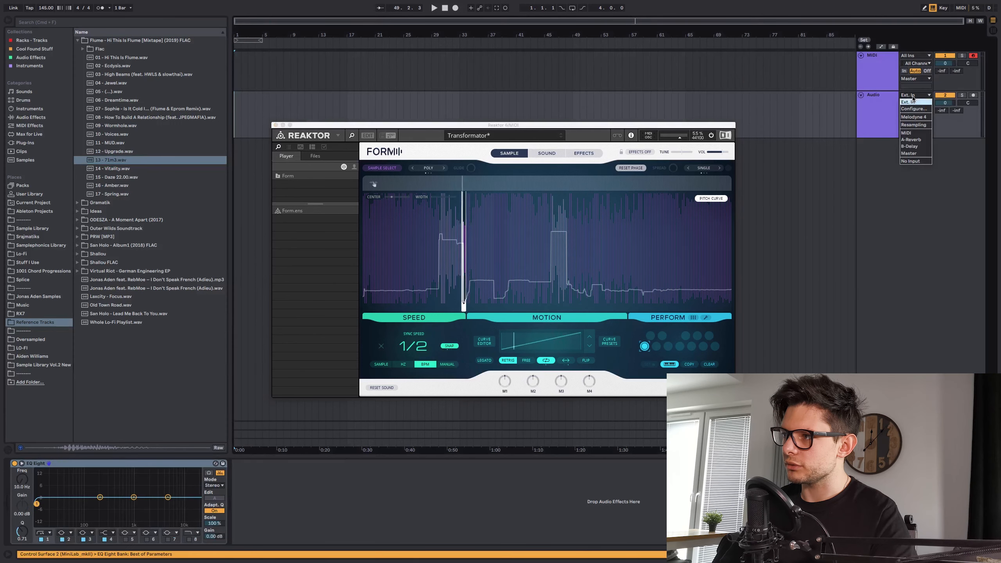
{"action": "left_click", "coordinate": [914, 125]}
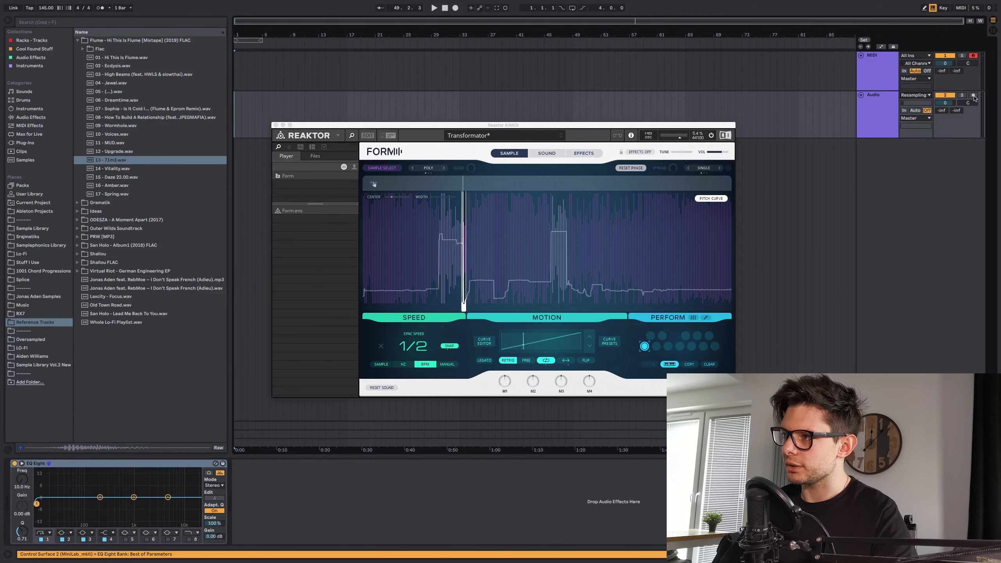
{"action": "left_click", "coordinate": [974, 96]}
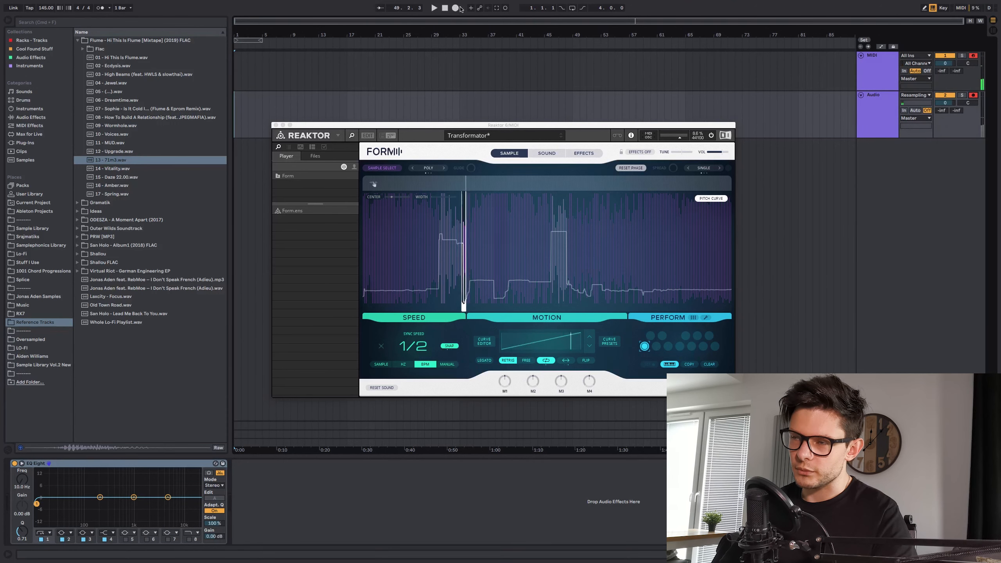
- Start recording Form's output to the armed tracks and move the Reaktor window down, clear of the recorded clips
{"action": "left_click", "coordinate": [457, 8]}
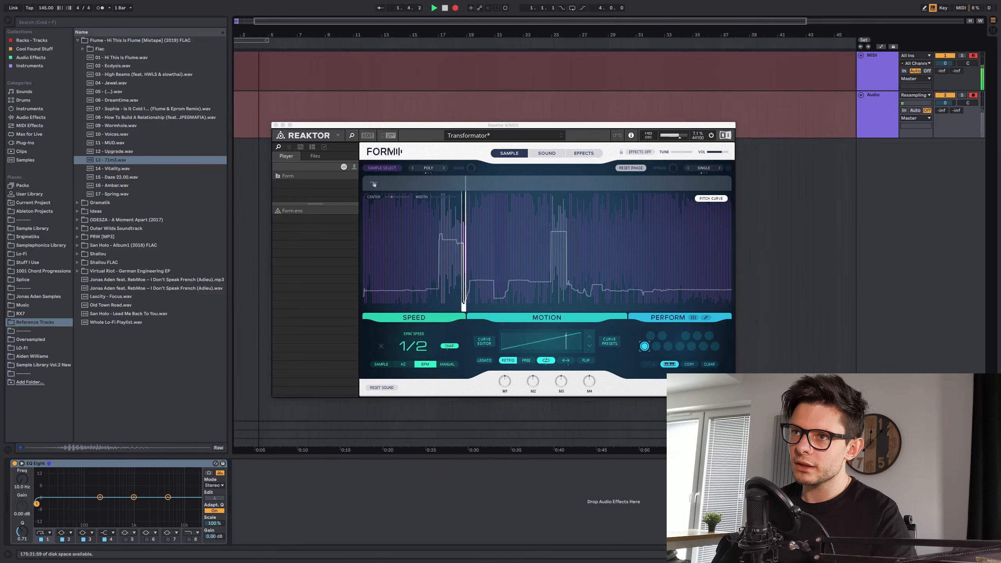
{"action": "left_click_drag", "start_coordinate": [268, 36], "coordinate": [268, 59]}
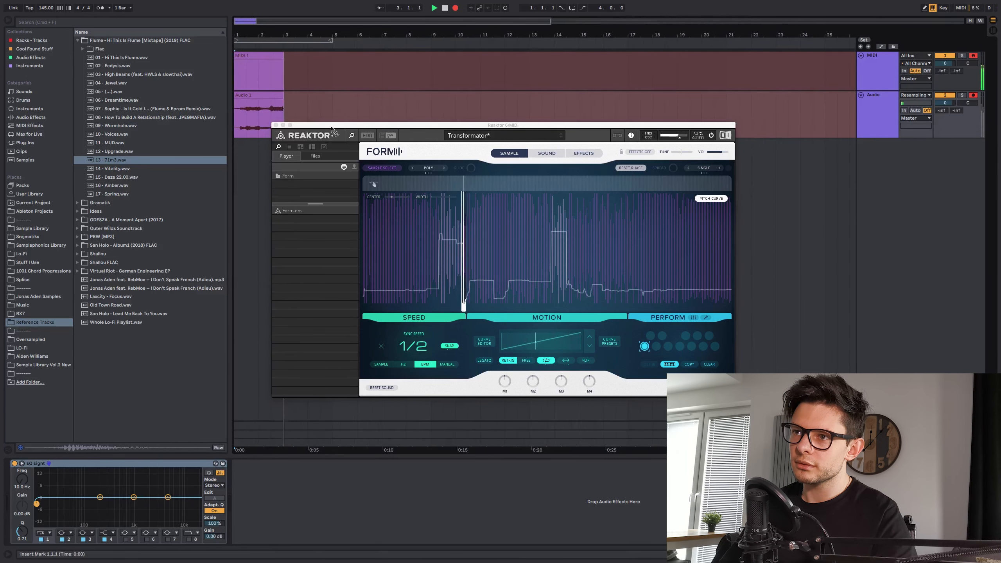
{"action": "left_click_drag", "start_coordinate": [330, 127], "coordinate": [317, 200]}
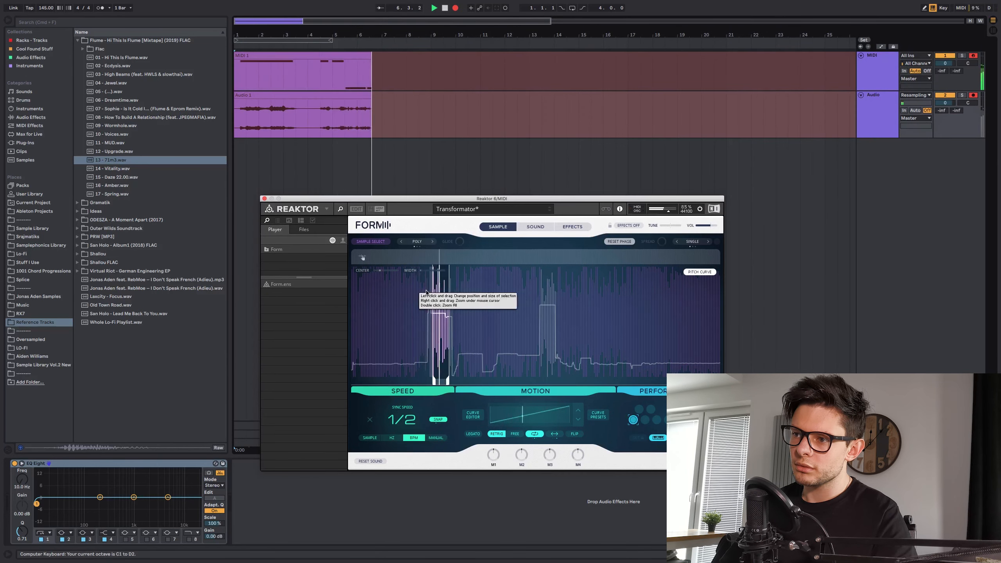
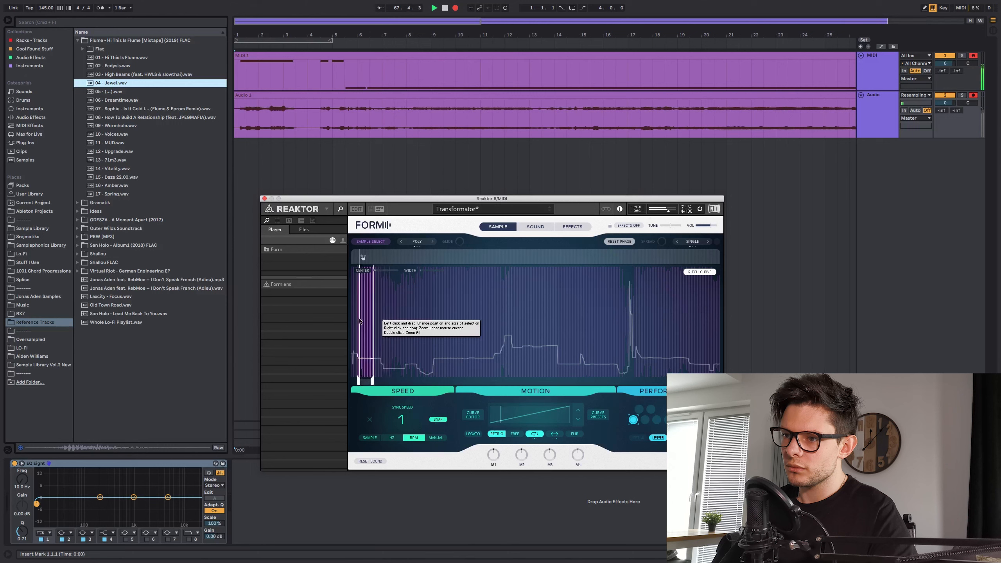
- Perform with a narrow slice near the start of the sample, shifting its position slightly and toggling the Motion direction option
{"action": "left_click_drag", "start_coordinate": [363, 323], "coordinate": [361, 326]}
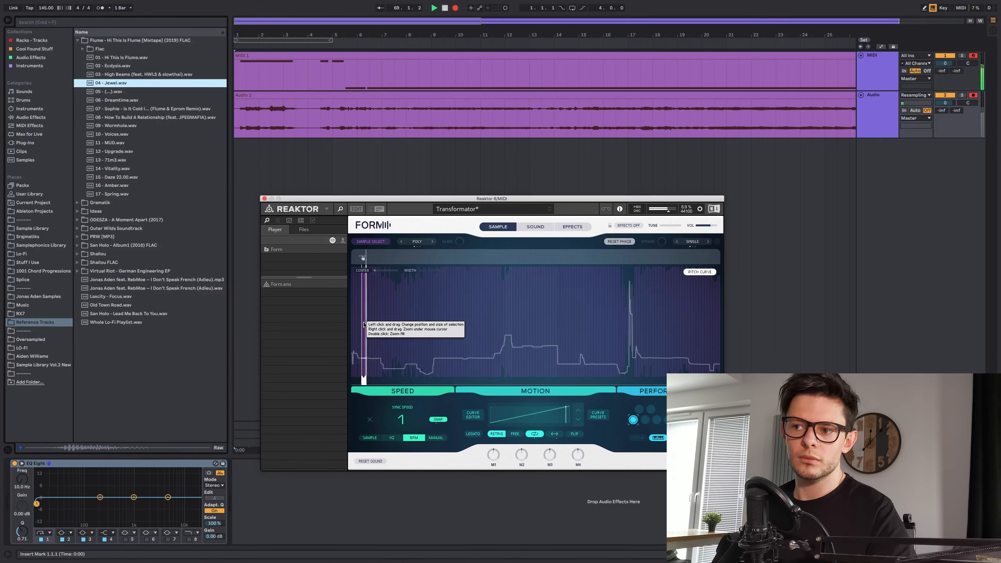
{"action": "left_click", "coordinate": [364, 327]}
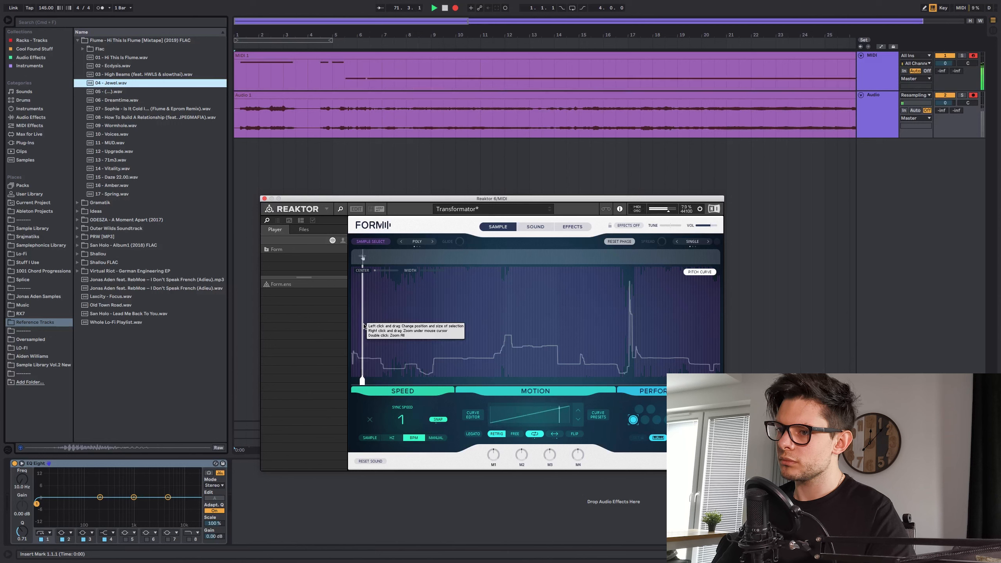
{"action": "left_click", "coordinate": [358, 325]}
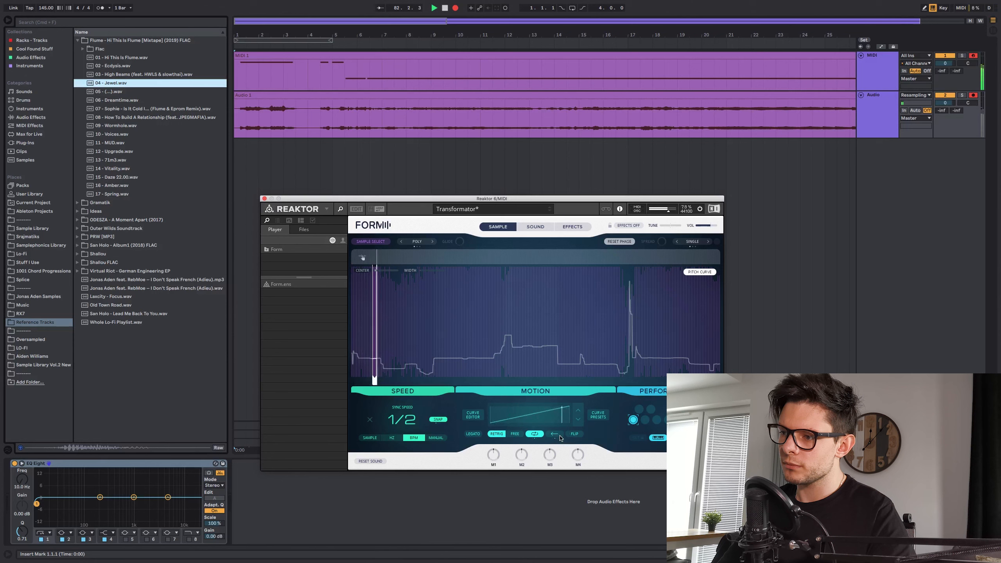
{"action": "left_click", "coordinate": [557, 435]}
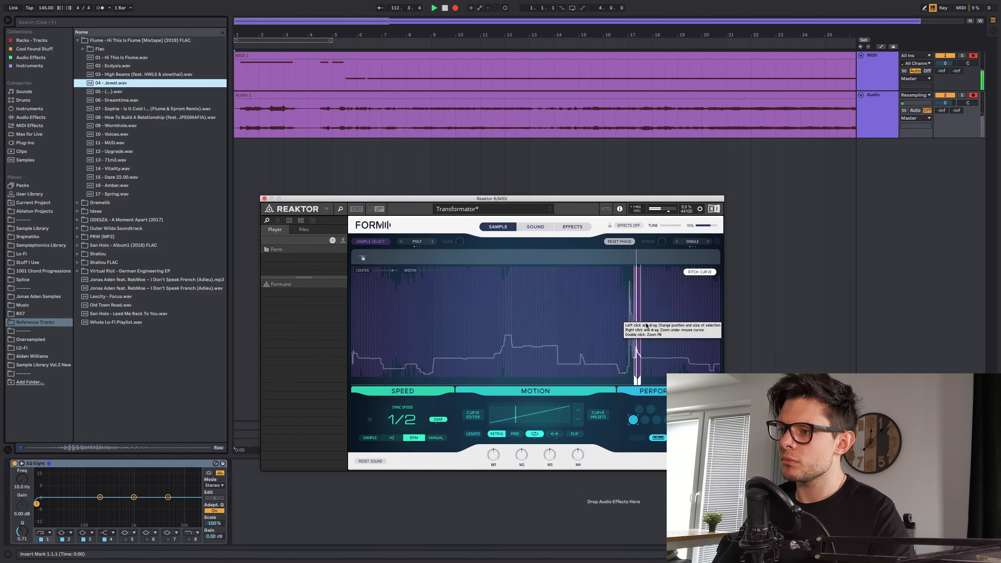
- Sweep the slice to the sample's end and back to its middle, and load track 07, the Sophie Flume & Eprom Remix, into Form
{"action": "left_click_drag", "start_coordinate": [648, 324], "coordinate": [705, 330]}
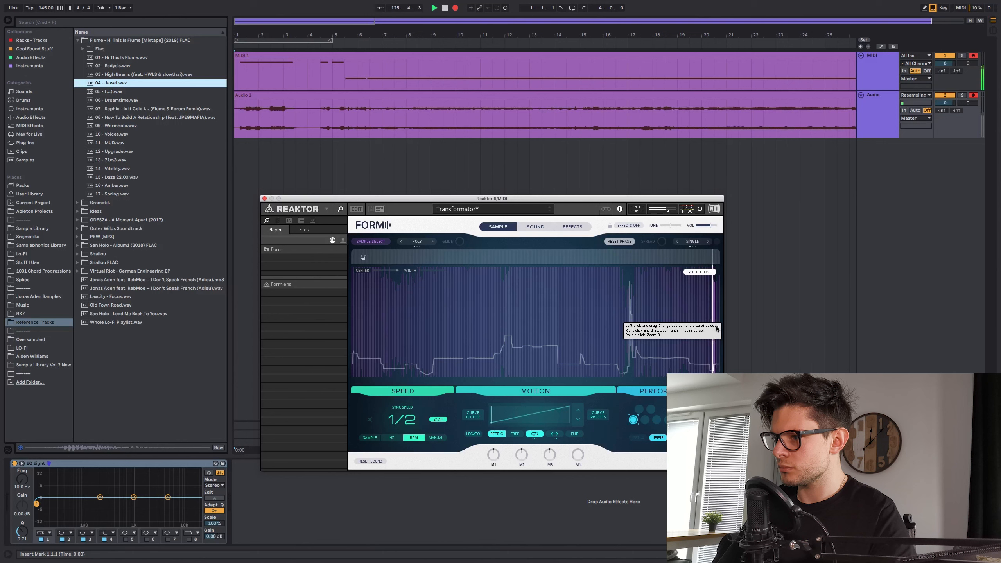
{"action": "left_click_drag", "start_coordinate": [717, 327], "coordinate": [533, 322]}
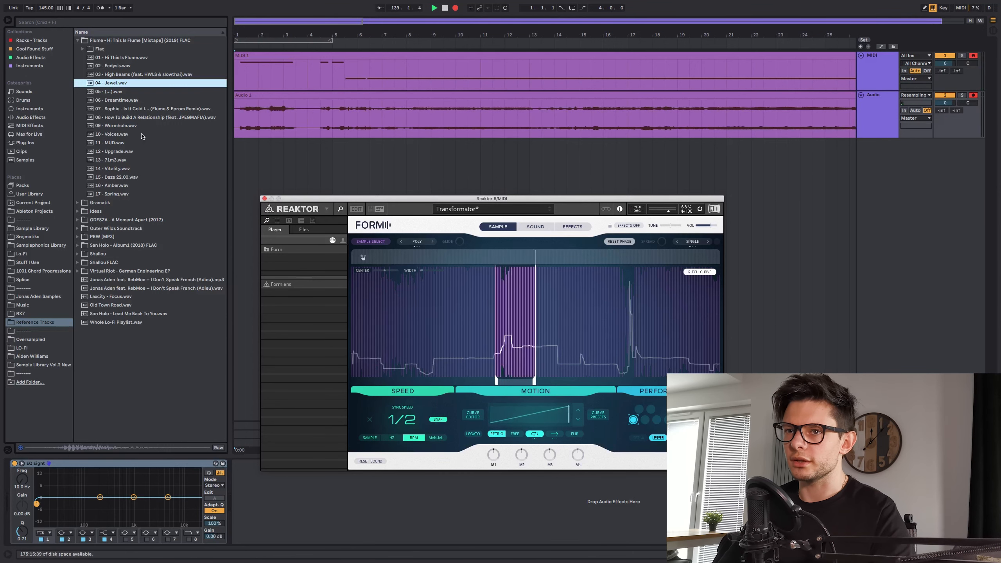
{"action": "left_click_drag", "start_coordinate": [118, 109], "coordinate": [584, 316]}
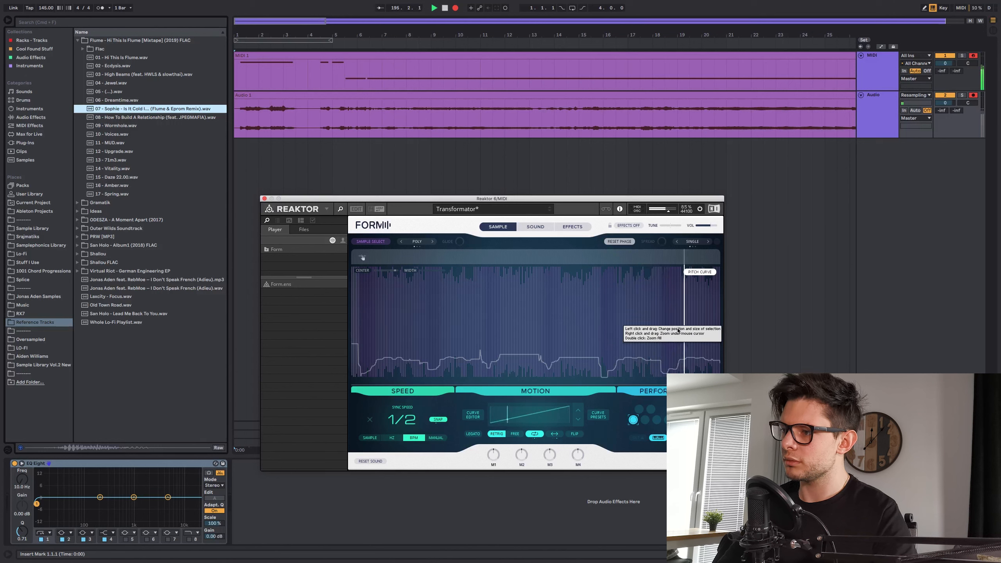
- Close the Reaktor window, stop recording, show the whole arrangement and delete the MIDI track
{"action": "left_click", "coordinate": [264, 199]}
{"action": "left_click", "coordinate": [363, 149]}
{"action": "key", "text": "shift+w"}
{"action": "key", "text": "space"}
{"action": "left_click", "coordinate": [877, 70]}
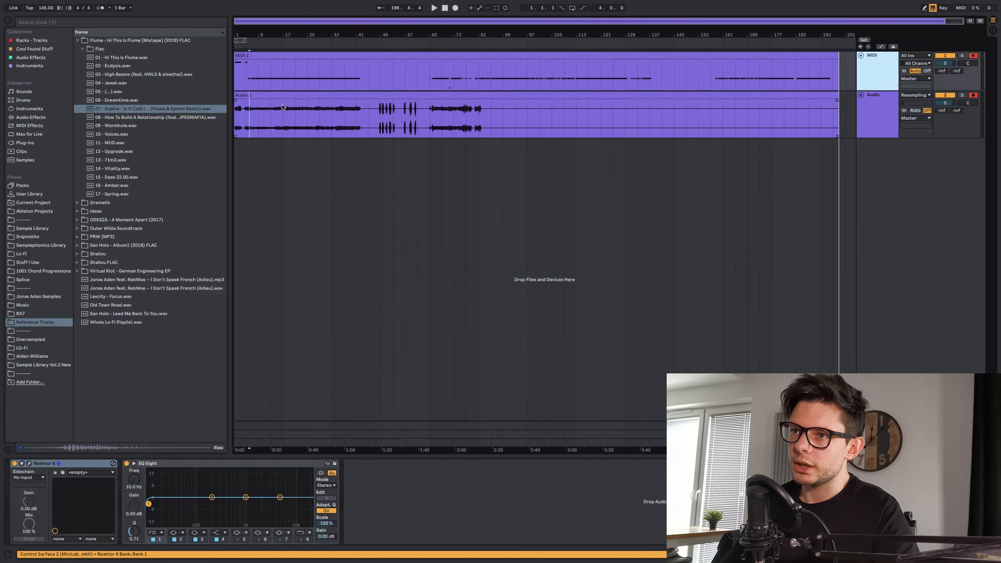
{"action": "key", "text": "Delete"}
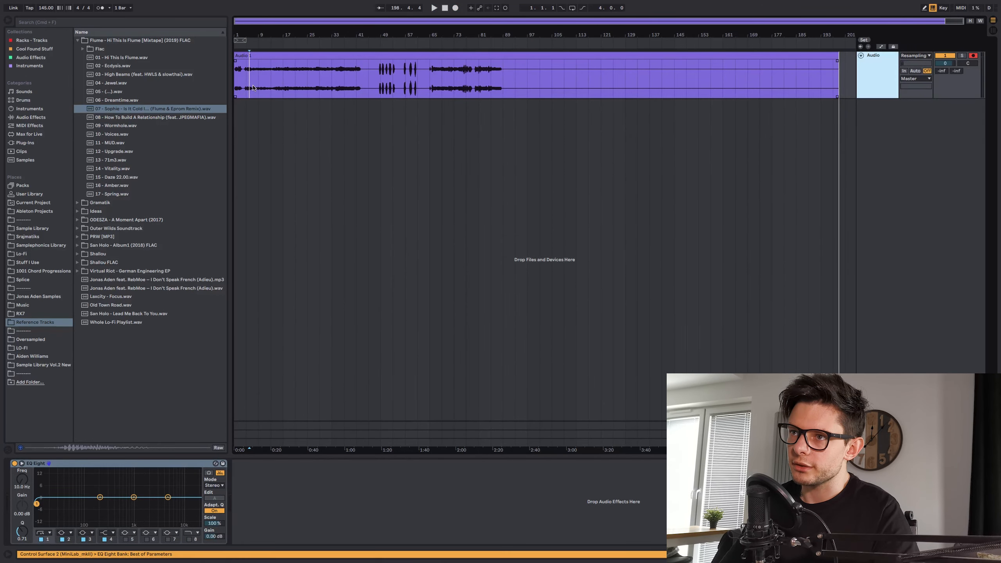
- Audition the first part of the recorded audio clip from several points between bars 5 and 37
{"action": "left_click", "coordinate": [252, 86]}
{"action": "scroll", "coordinate": [252, 85], "scroll_direction": "up", "scroll_amount": 10}
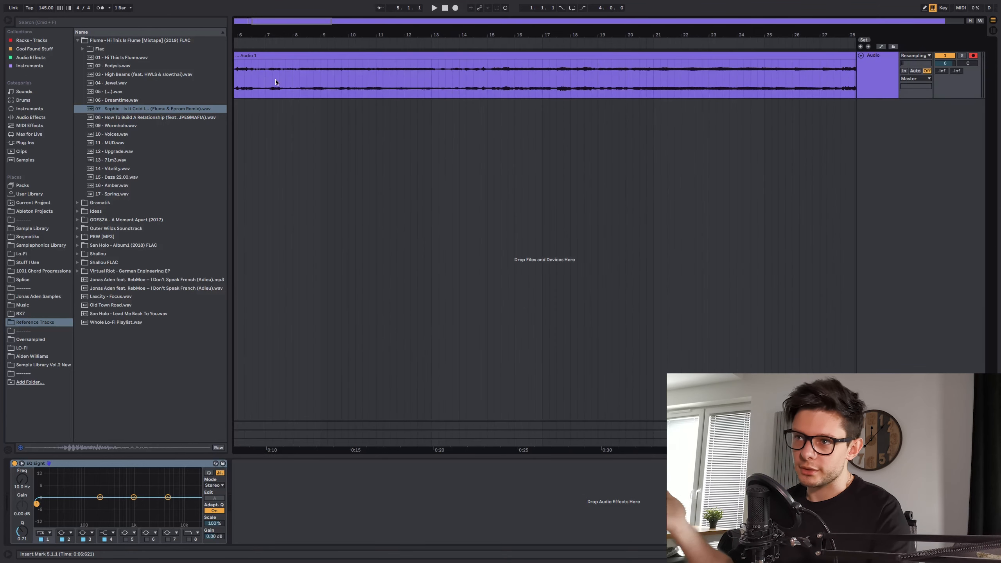
{"action": "scroll", "coordinate": [276, 82], "scroll_direction": "down", "scroll_amount": 10}
{"action": "left_click", "coordinate": [416, 88]}
{"action": "key", "text": "space"}
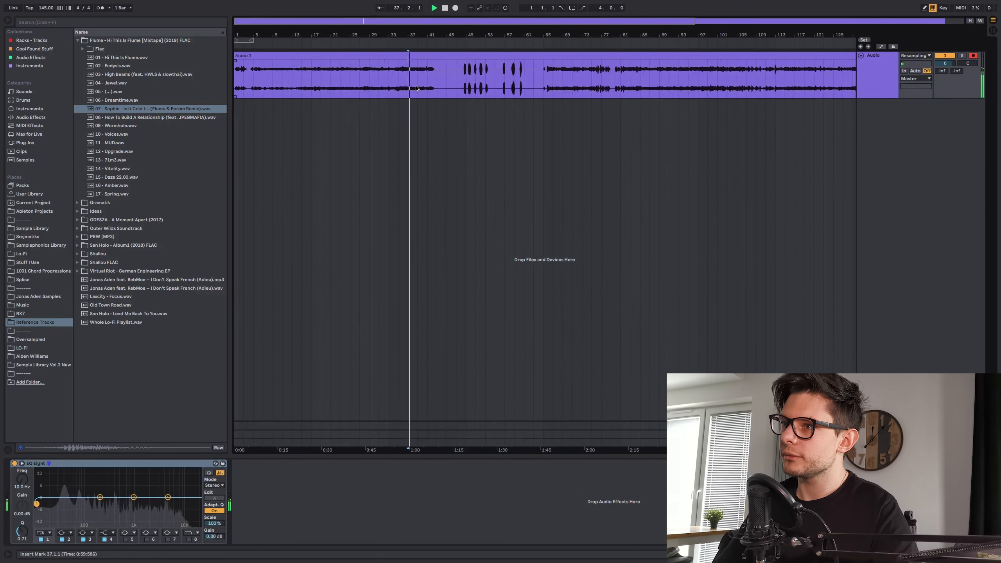
{"action": "left_click", "coordinate": [364, 93]}
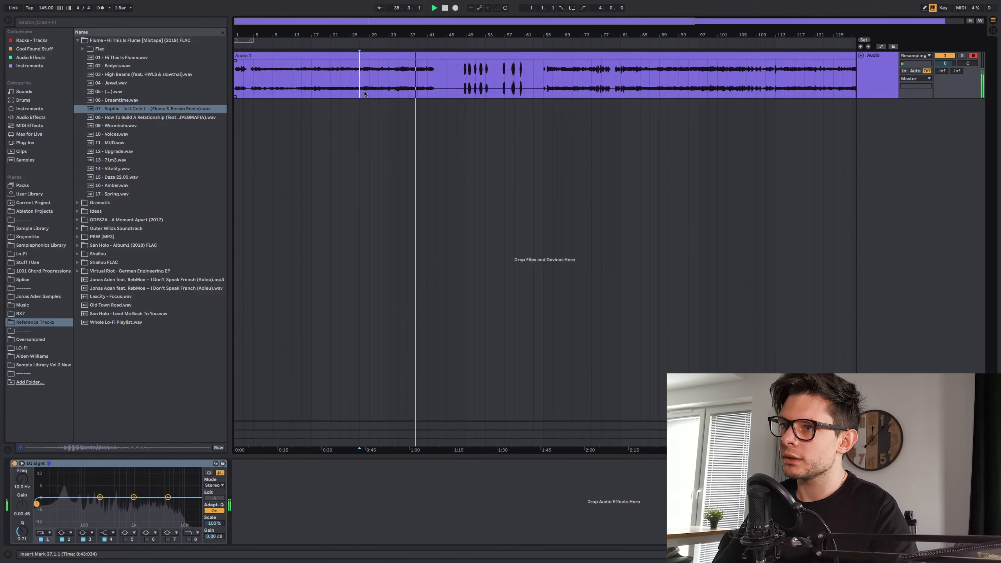
{"action": "left_click", "coordinate": [322, 88]}
{"action": "left_click", "coordinate": [253, 90]}
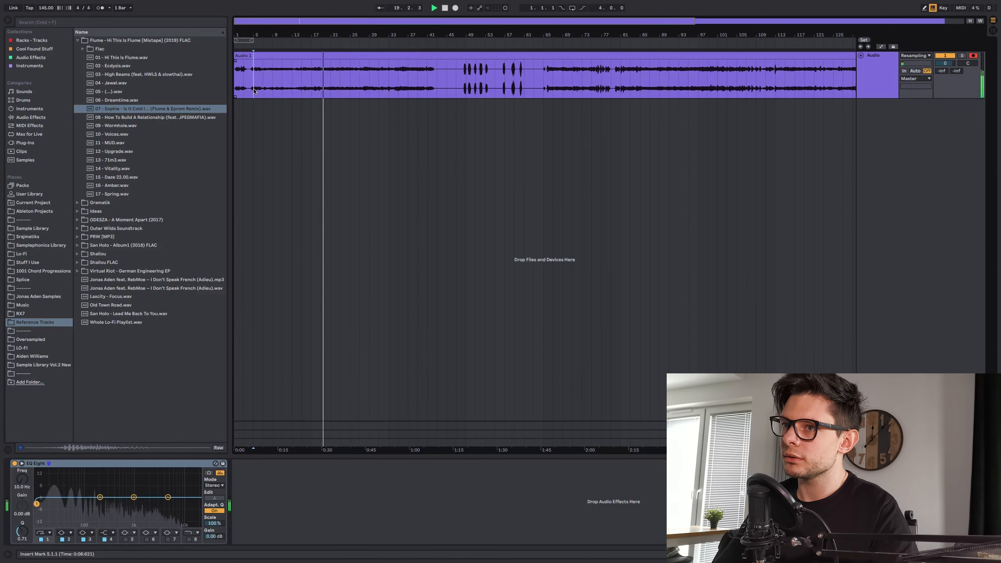
- Audition further sections of the recorded clip, working forward through the separated bursts to bar 77
{"action": "key", "text": "space"}
{"action": "key", "text": "space"}
{"action": "left_click", "coordinate": [419, 89]}
{"action": "key", "text": "space"}
{"action": "key", "text": "space"}
{"action": "left_click", "coordinate": [467, 89]}
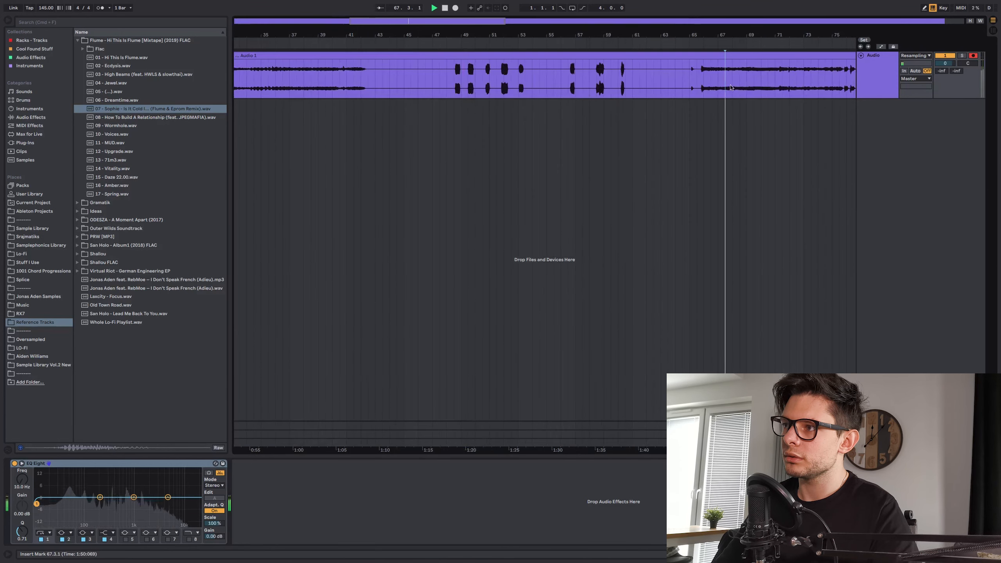
{"action": "scroll", "coordinate": [733, 88], "scroll_direction": "down", "scroll_amount": 5}
{"action": "scroll", "coordinate": [730, 88], "scroll_direction": "right", "scroll_amount": 5}
{"action": "left_click", "coordinate": [554, 93]}
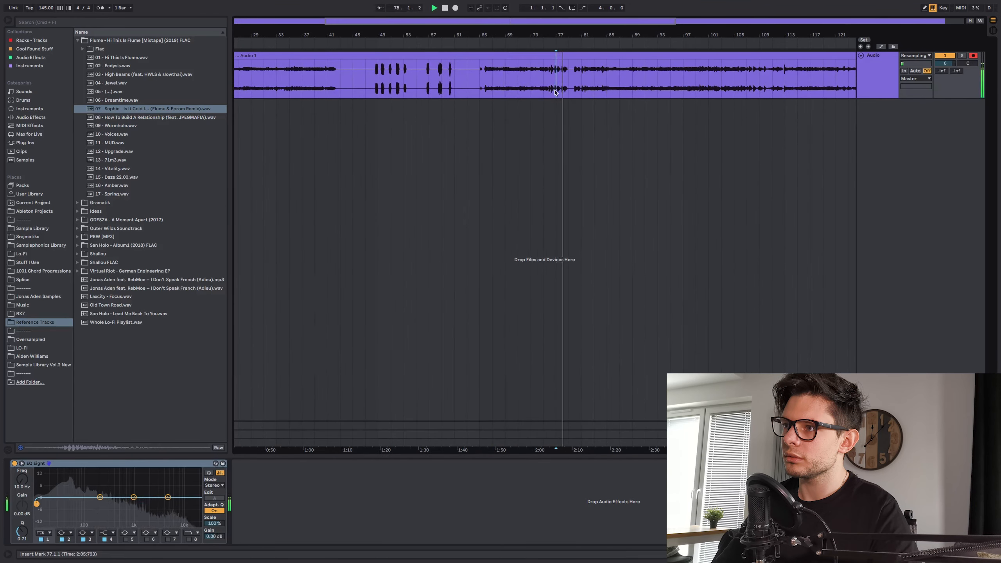
- Listen closely to the individual hits around bars 76 and 77 of the recorded clip
{"action": "scroll", "coordinate": [555, 93], "scroll_direction": "up", "scroll_amount": 10}
{"action": "key", "text": "space"}
{"action": "left_click", "coordinate": [554, 93]}
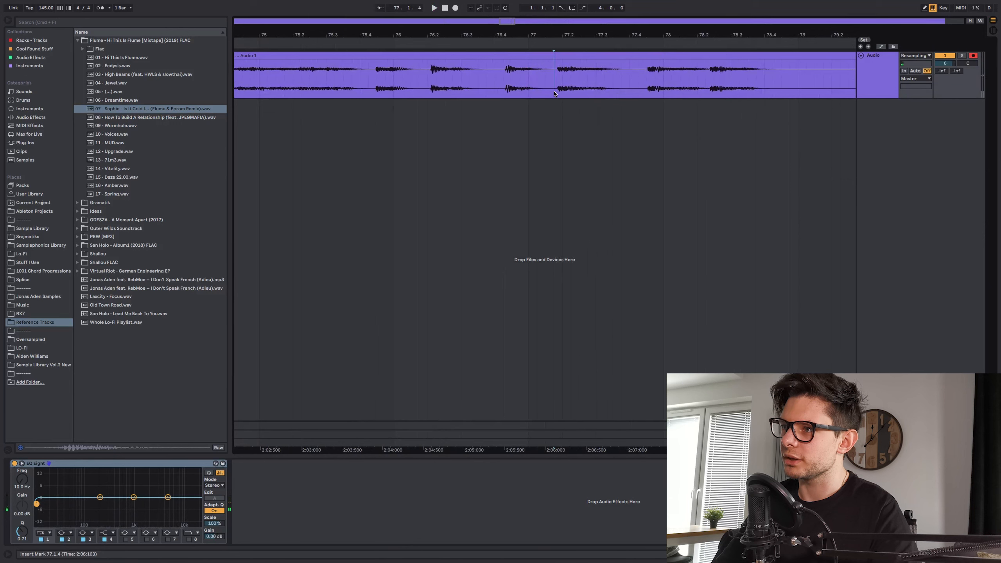
{"action": "key", "text": "space"}
{"action": "key", "text": "space"}
{"action": "left_click", "coordinate": [496, 92]}
{"action": "key", "text": "space"}
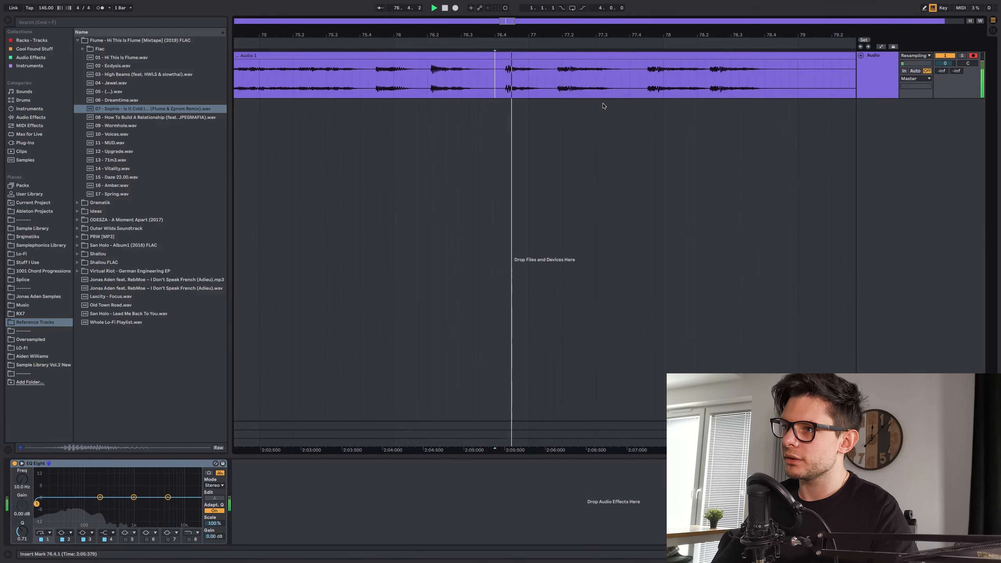
{"action": "left_click", "coordinate": [427, 93]}
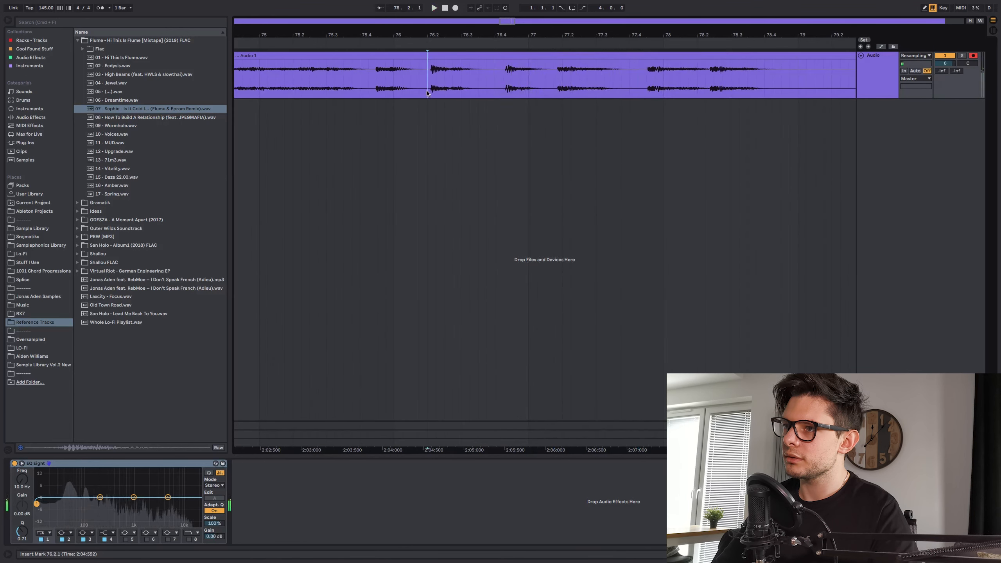
{"action": "left_click", "coordinate": [370, 94]}
{"action": "key", "text": "space"}
{"action": "key", "text": "space"}
{"action": "left_click", "coordinate": [554, 93]}
{"action": "key", "text": "space"}
{"action": "key", "text": "space"}
{"action": "scroll", "coordinate": [587, 109], "scroll_direction": "down", "scroll_amount": 3}
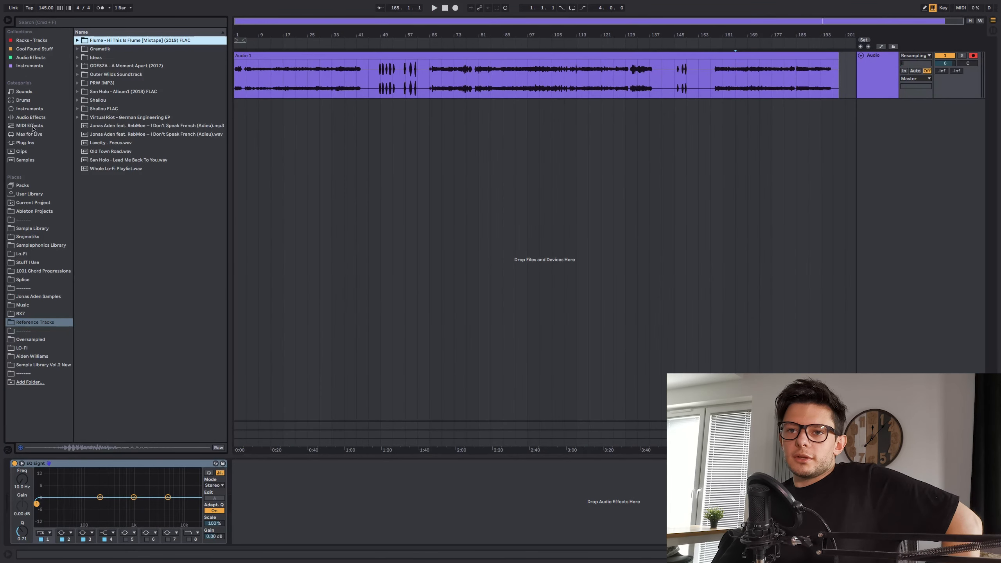
- Add the Soundtoys Decapitator plug-in to the audio track
{"action": "left_click", "coordinate": [552, 88]}
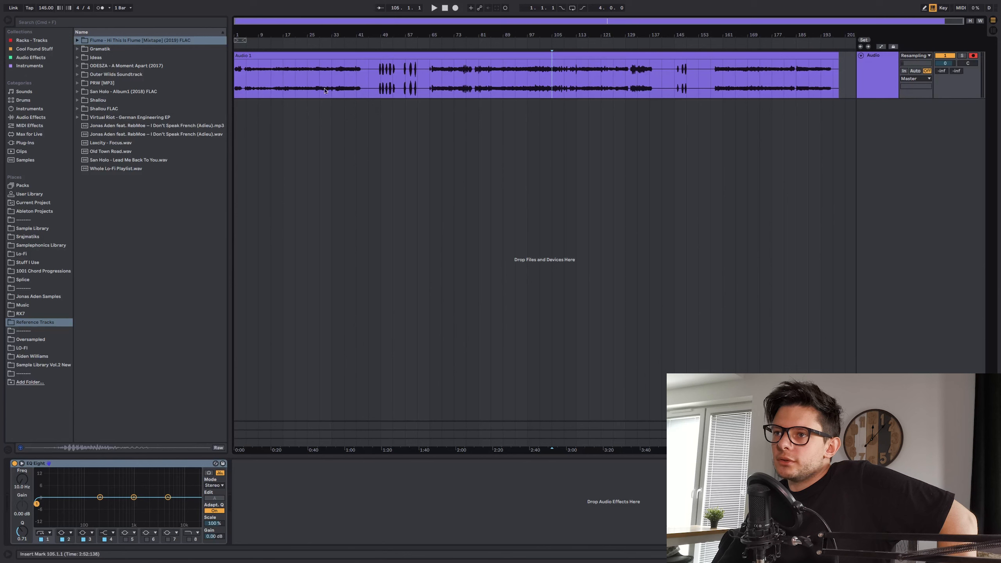
{"action": "left_click", "coordinate": [25, 143]}
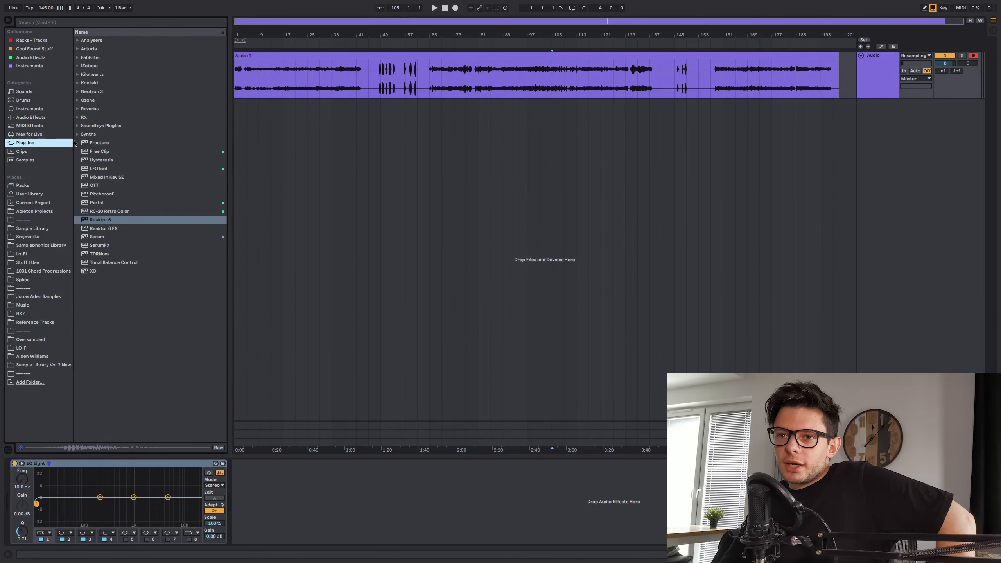
{"action": "left_click", "coordinate": [78, 125]}
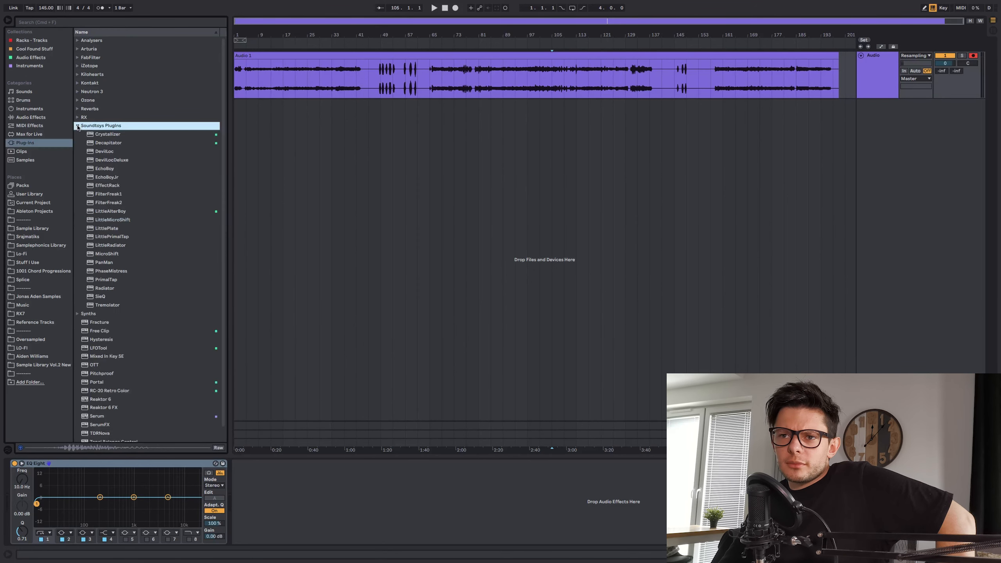
{"action": "left_click", "coordinate": [105, 145]}
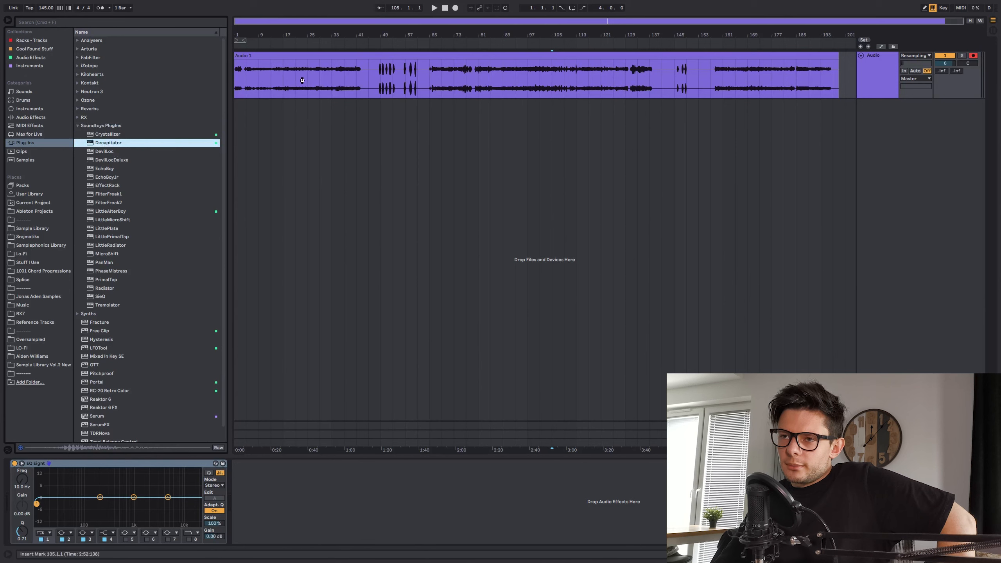
{"action": "left_click_drag", "start_coordinate": [302, 80], "coordinate": [301, 83]}
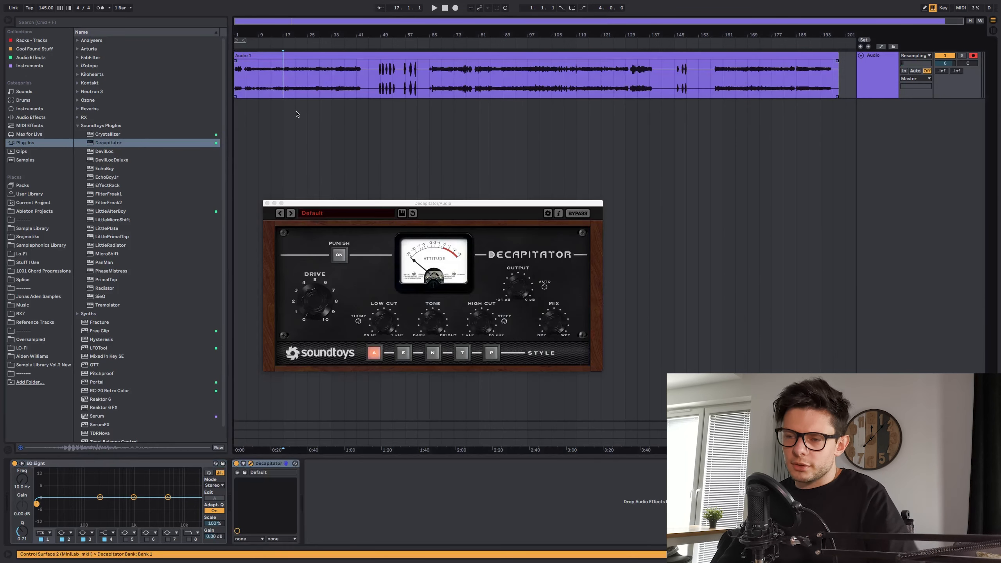
- Play the recording through Decapitator from bars 17 and 29 while trying its Drive and Output controls
{"action": "key", "text": "space"}
{"action": "left_click_drag", "start_coordinate": [320, 307], "coordinate": [321, 281]}
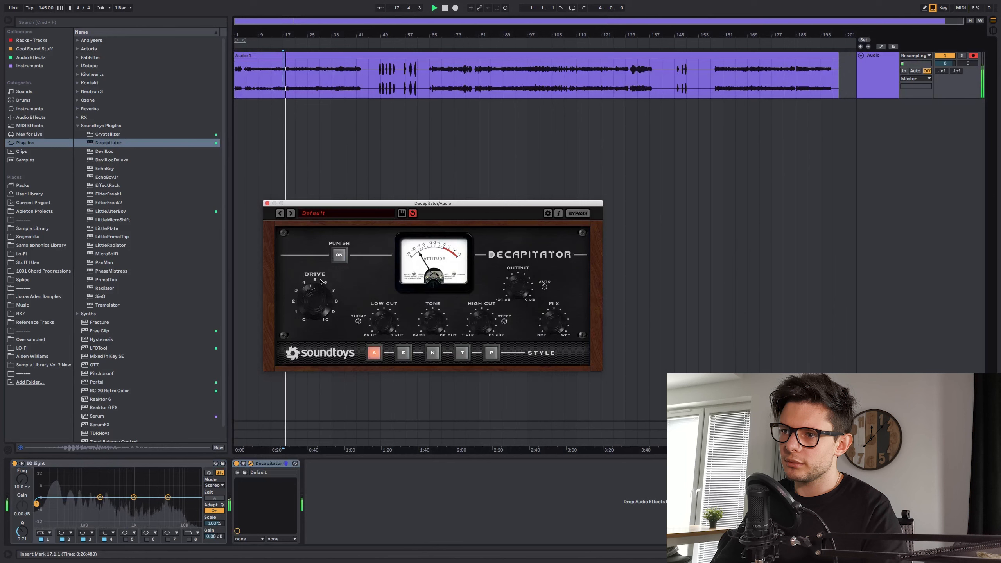
{"action": "left_click", "coordinate": [319, 78]}
{"action": "key", "text": "space"}
{"action": "key", "text": "space"}
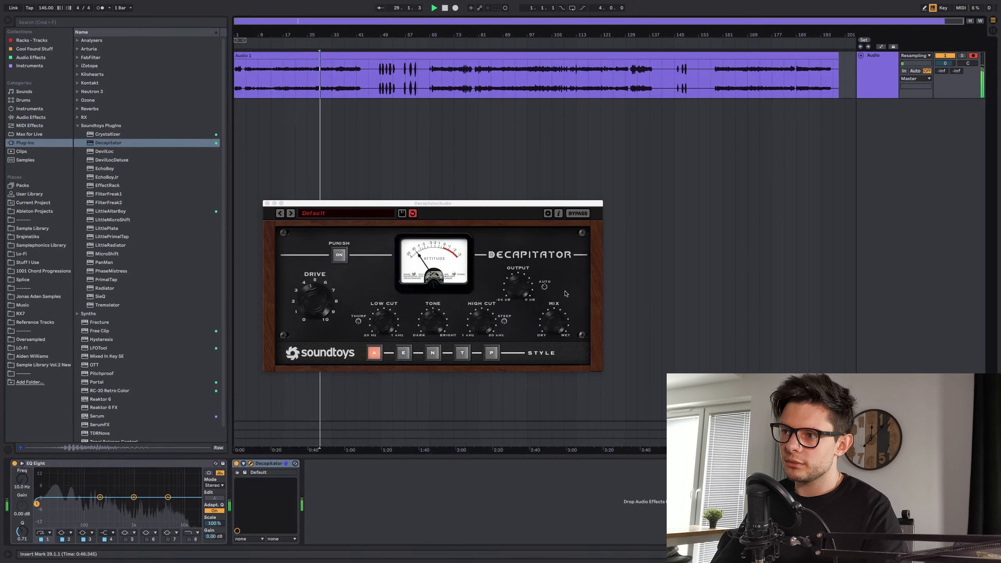
{"action": "left_click", "coordinate": [521, 293]}
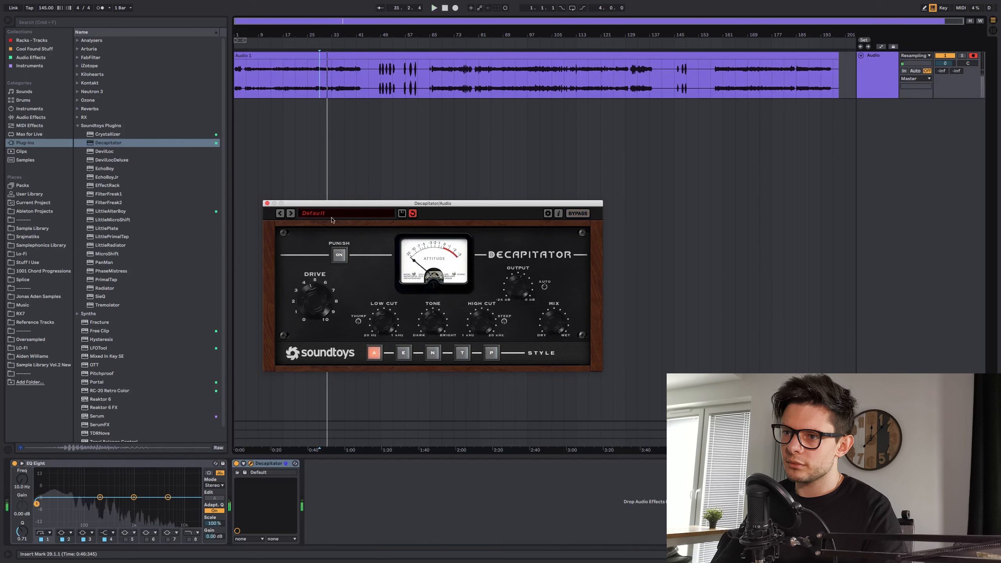
{"action": "key", "text": "space"}
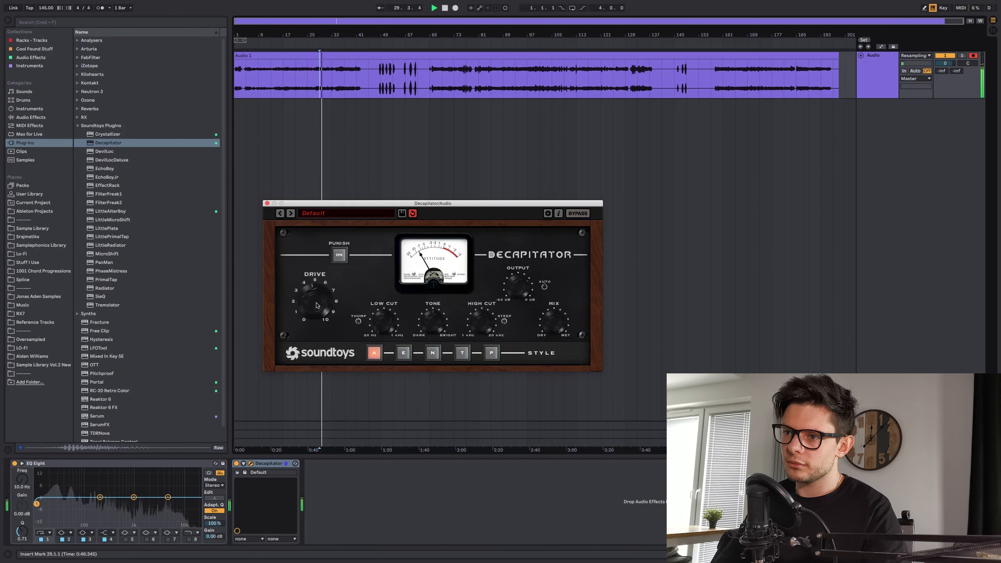
- Play the distorted recording from bar 89 and remove Decapitator from the audio track
{"action": "left_click", "coordinate": [463, 80]}
{"action": "key", "text": "space"}
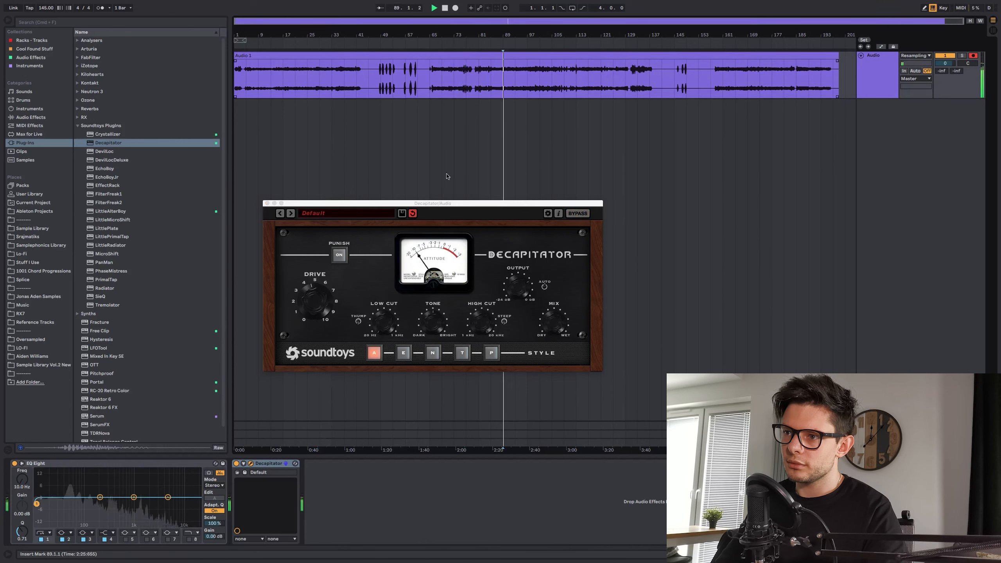
{"action": "left_click", "coordinate": [236, 463]}
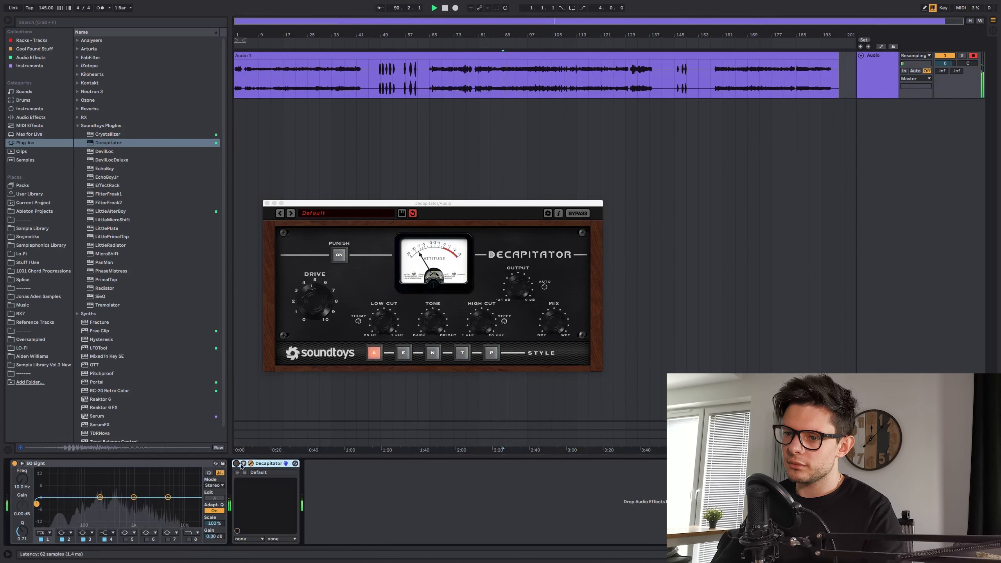
{"action": "key", "text": "Delete"}
- Add Auto Pan to the audio track and audition its effect on the recording from bar 93
{"action": "left_click", "coordinate": [512, 88]}
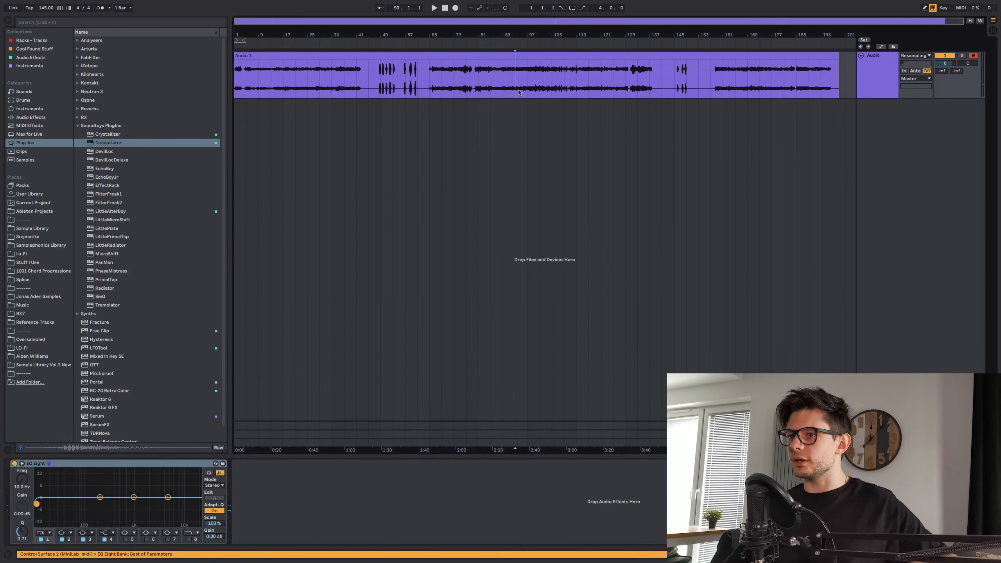
{"action": "left_click", "coordinate": [31, 57]}
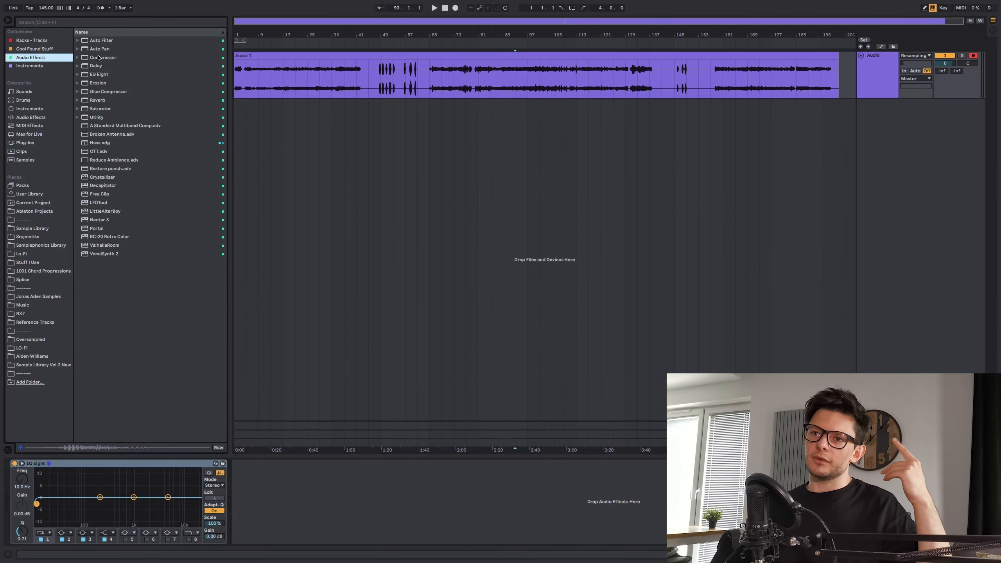
{"action": "double_click", "coordinate": [104, 49]}
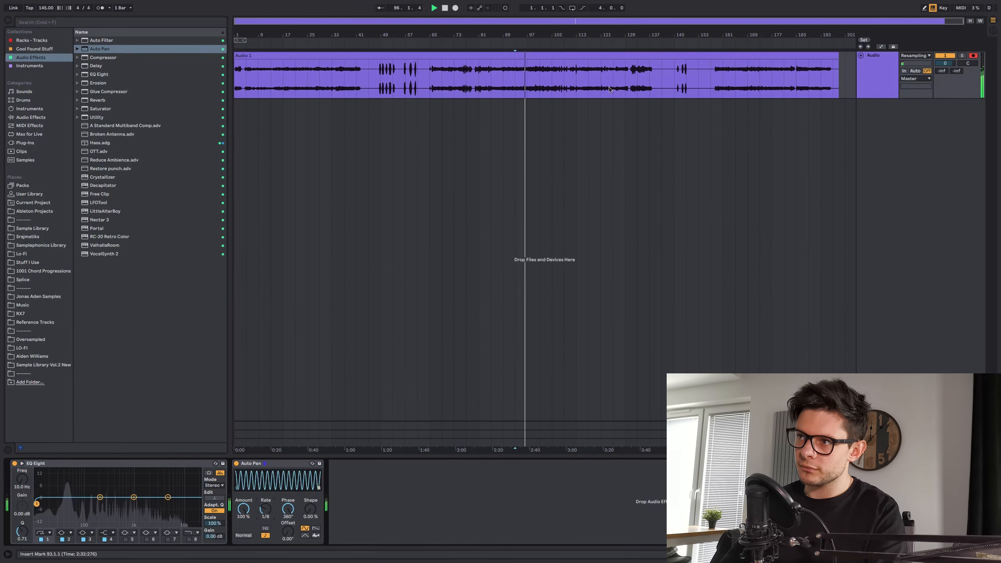
- Remove Auto Pan from the audio track and play the recording from 75.4.3 to find usable short hits
{"action": "left_click", "coordinate": [596, 78]}
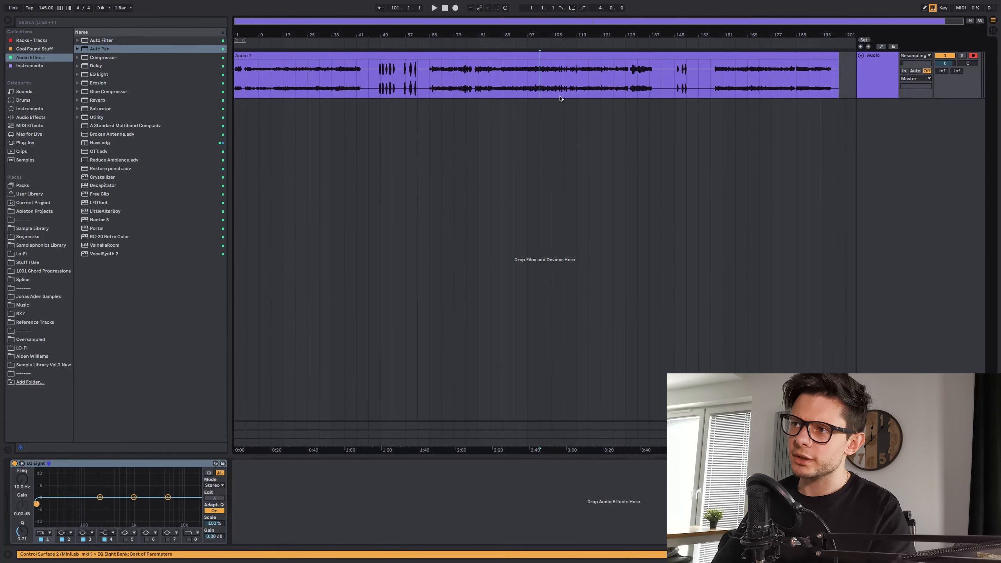
{"action": "scroll", "coordinate": [463, 83], "scroll_direction": "up", "scroll_amount": 3}
{"action": "scroll", "coordinate": [463, 83], "scroll_direction": "up", "scroll_amount": 3}
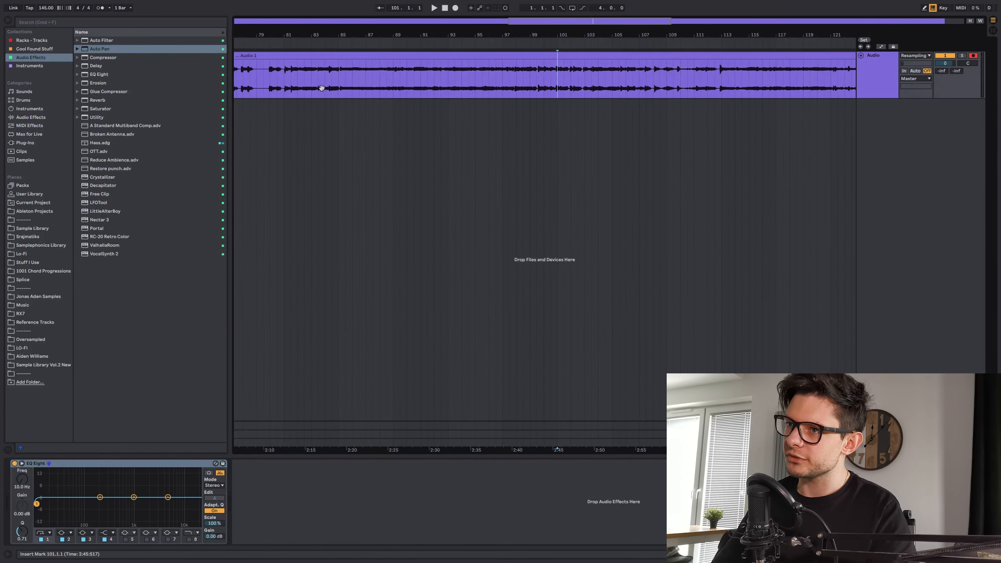
{"action": "scroll", "coordinate": [321, 87], "scroll_direction": "up", "scroll_amount": 5}
{"action": "key", "text": "space"}
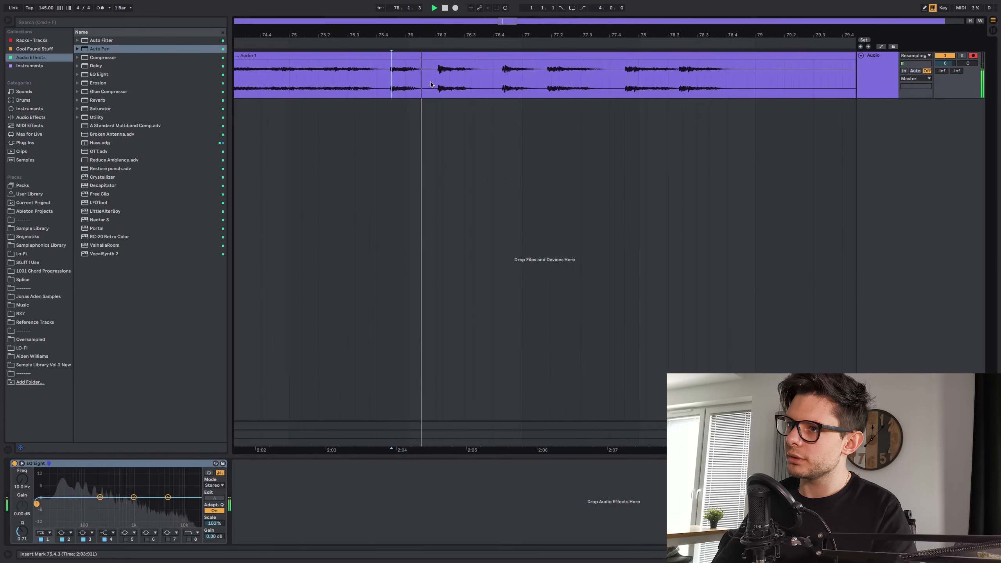
- Cut the two short hits at about 76.2 and 76.4 into separate clips and consolidate each one
{"action": "left_click_drag", "start_coordinate": [435, 82], "coordinate": [518, 59]}
{"action": "left_click", "coordinate": [534, 74]}
{"action": "left_click", "coordinate": [444, 58]}
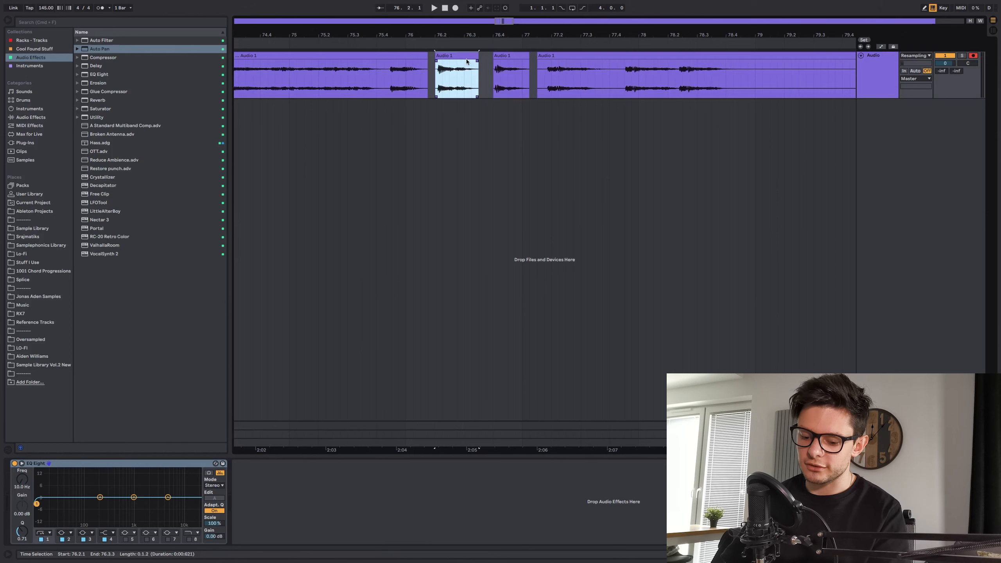
{"action": "key", "text": "super+j"}
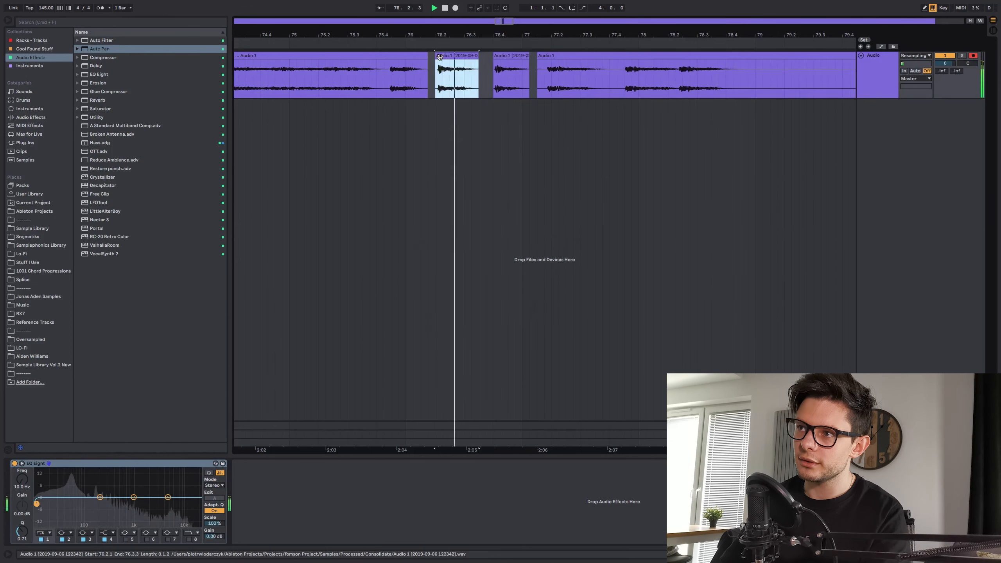
- Inspect the waveform of the consolidated clip at 76.2 in the sample editor and close the editor
{"action": "double_click", "coordinate": [452, 64]}
{"action": "left_click_drag", "start_coordinate": [409, 272], "coordinate": [643, 271]}
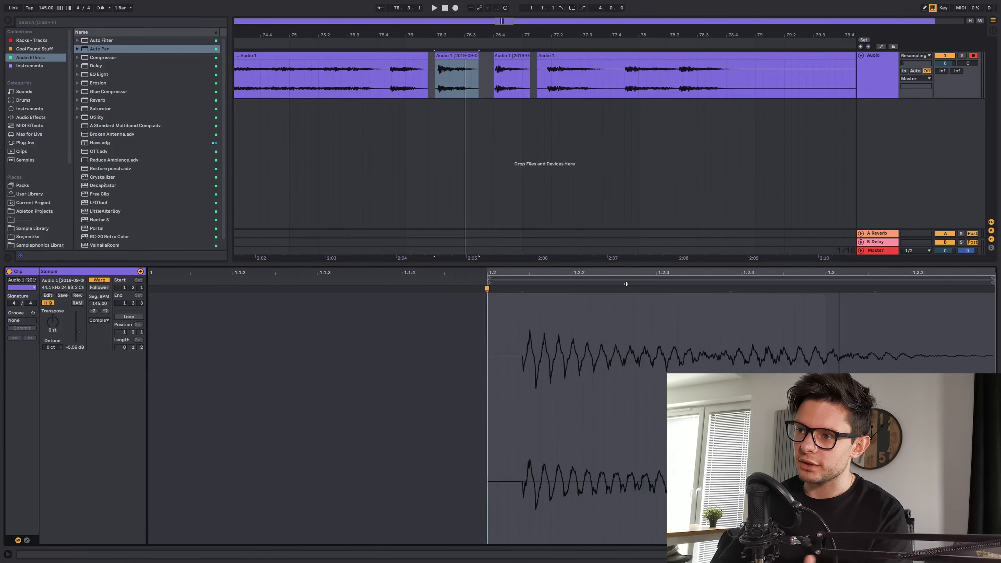
{"action": "key", "text": "super+alt+l"}
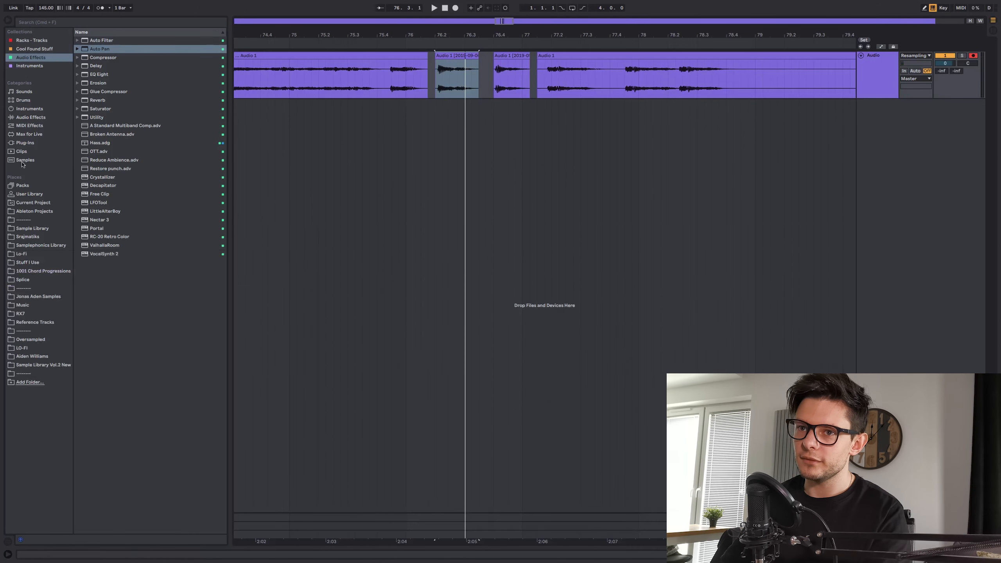
- Browse the current project's files to the Consolidate folder inside Samples and Processed
{"action": "left_click", "coordinate": [35, 203]}
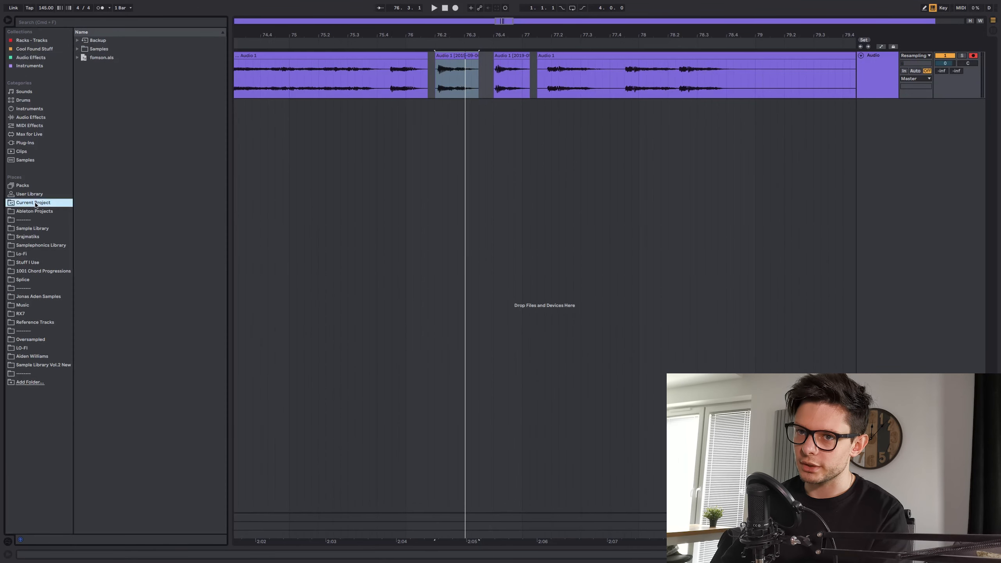
{"action": "left_click", "coordinate": [78, 49]}
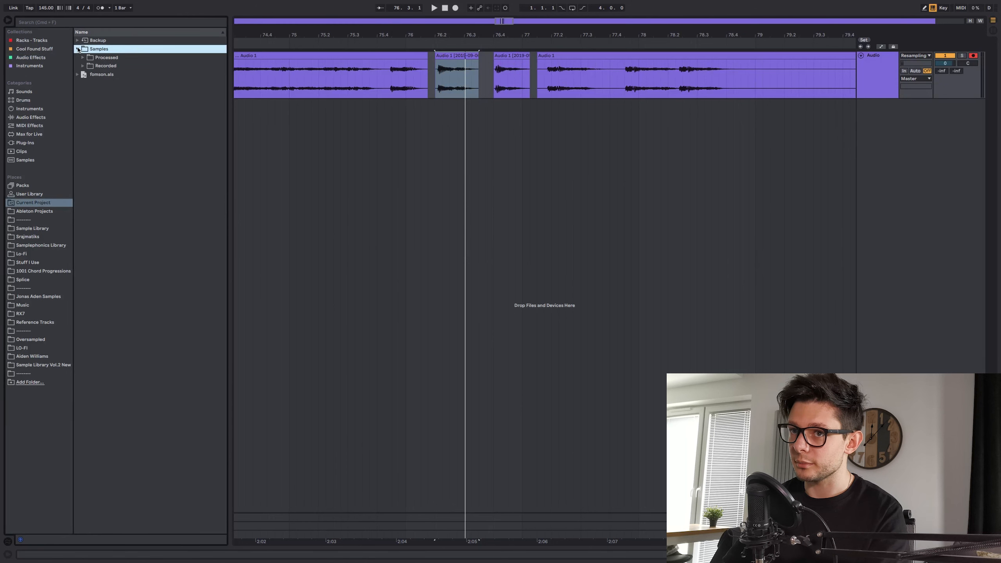
{"action": "left_click", "coordinate": [83, 58]}
{"action": "left_click", "coordinate": [89, 66]}
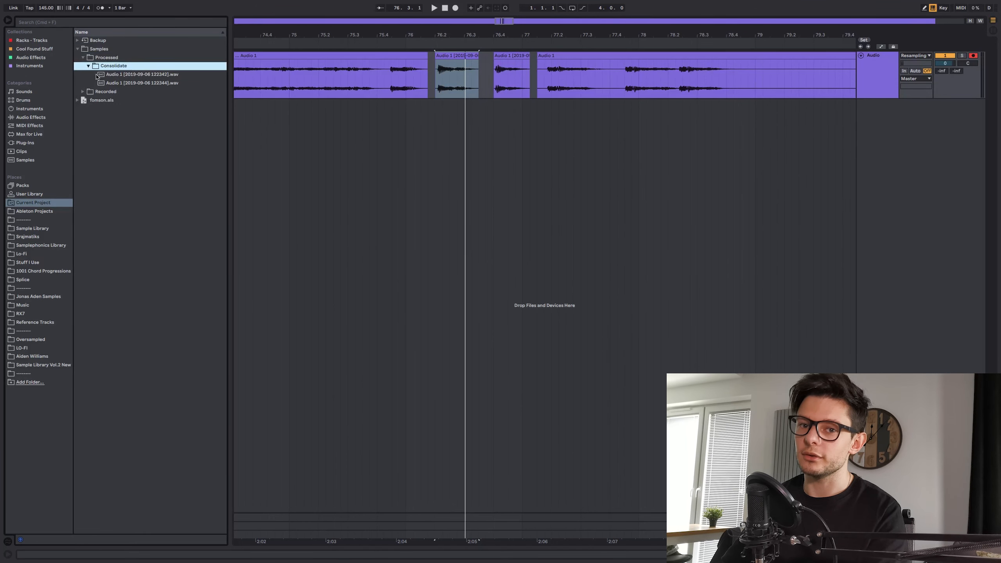
- Check the two consolidated Audio 1 WAV files and their Consolidate folder, and return to 76.2.1 in the arrangement
{"action": "left_click", "coordinate": [122, 76]}
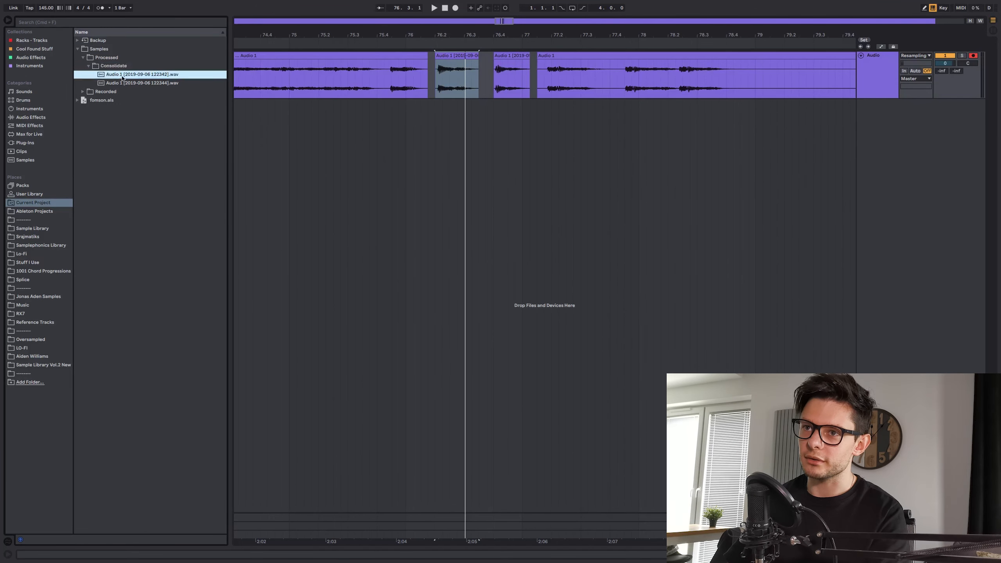
{"action": "left_click", "coordinate": [122, 84]}
{"action": "left_click", "coordinate": [116, 66]}
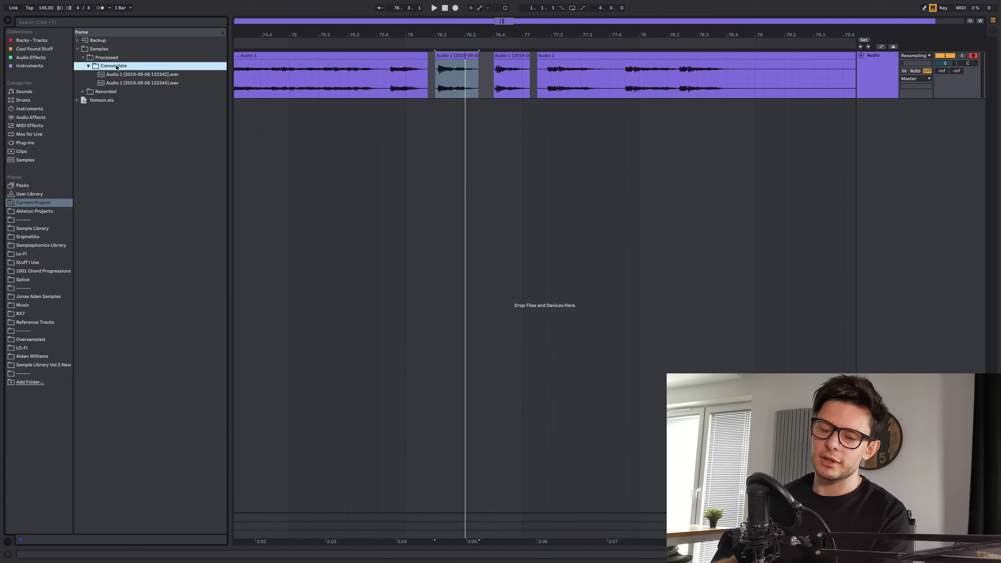
{"action": "right_click", "coordinate": [116, 67]}
{"action": "left_click", "coordinate": [437, 90]}
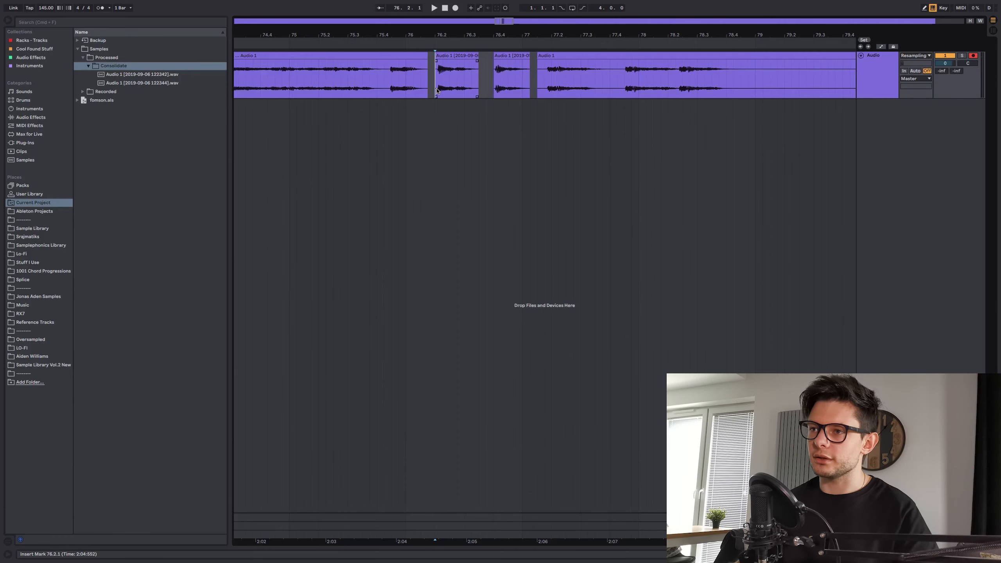
{"action": "scroll", "coordinate": [436, 91], "scroll_direction": "down", "scroll_amount": 10}
{"action": "scroll", "coordinate": [426, 85], "scroll_direction": "left", "scroll_amount": 4}
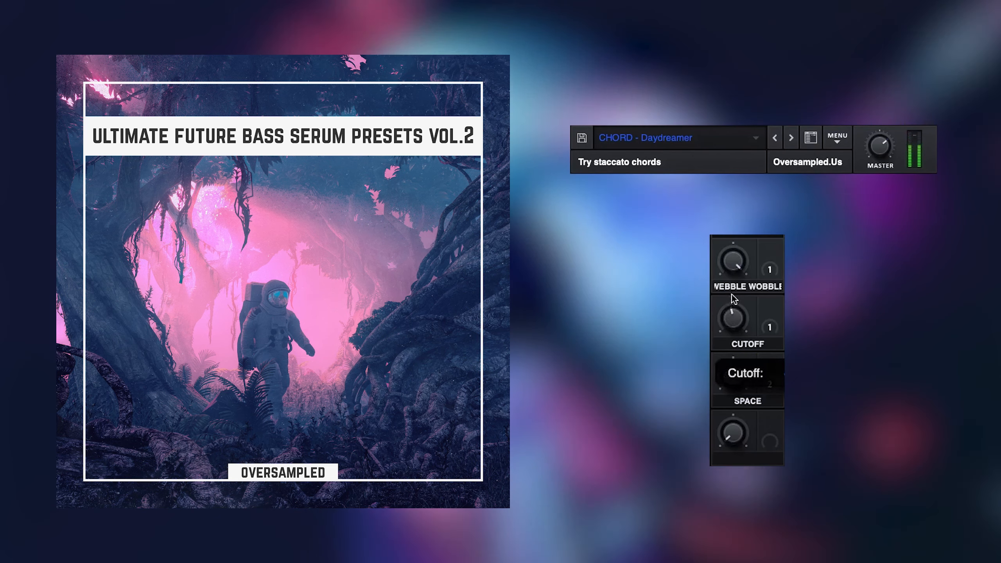
{"action": "left_click_drag", "start_coordinate": [749, 262], "coordinate": [748, 339]}
{"action": "left_click_drag", "start_coordinate": [737, 374], "coordinate": [740, 236]}
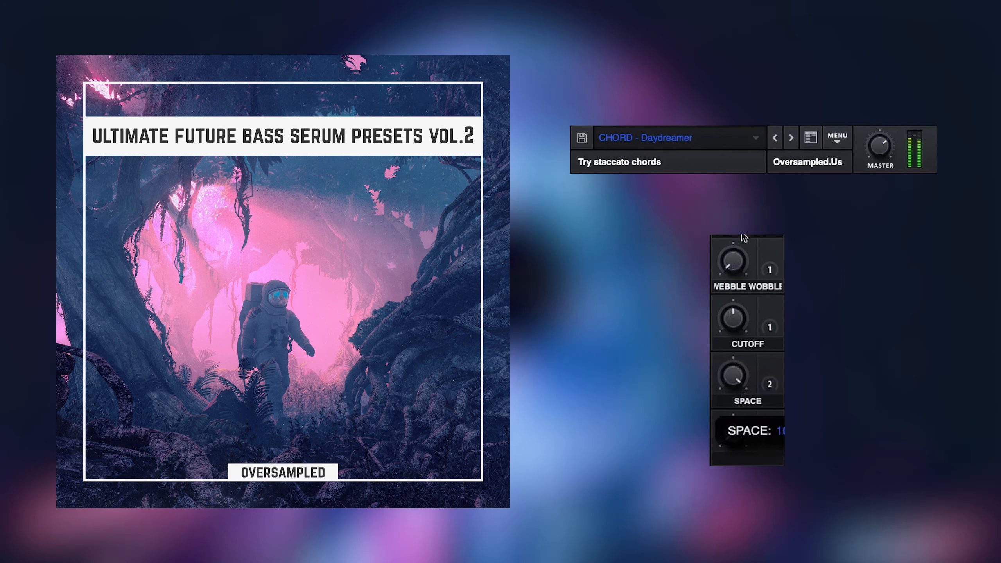
{"action": "left_click_drag", "start_coordinate": [737, 316], "coordinate": [739, 286]}
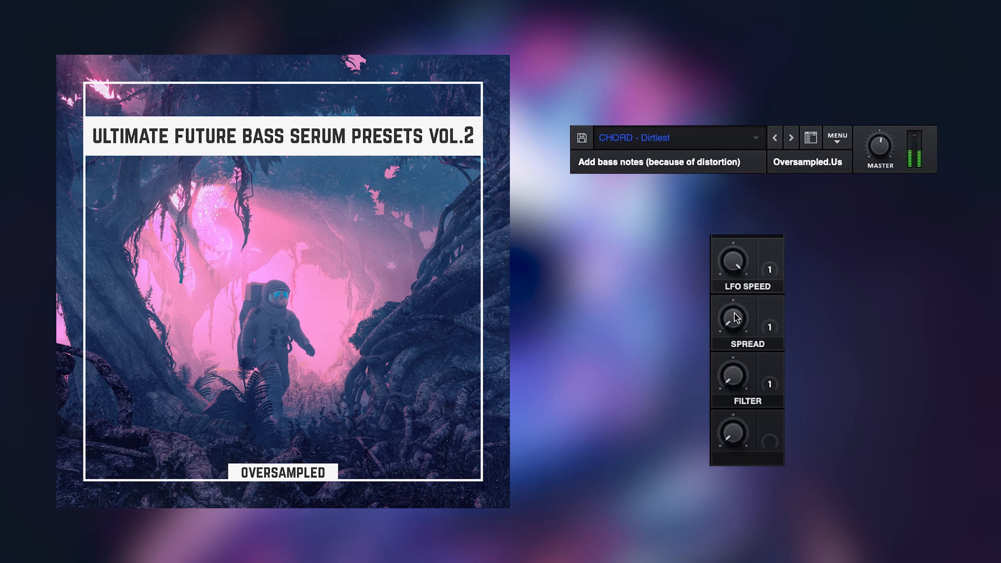
{"action": "mouse_move", "coordinate": [736, 318]}
{"action": "left_mouse_down"}
{"action": "mouse_move", "coordinate": [756, 245]}
{"action": "mouse_move", "coordinate": [744, 388]}
{"action": "mouse_move", "coordinate": [732, 241]}
{"action": "mouse_move", "coordinate": [738, 396]}
{"action": "mouse_move", "coordinate": [750, 254]}
{"action": "mouse_move", "coordinate": [751, 417]}
{"action": "mouse_move", "coordinate": [779, 291]}
{"action": "mouse_move", "coordinate": [733, 253]}
{"action": "mouse_move", "coordinate": [733, 229]}
{"action": "mouse_move", "coordinate": [749, 311]}
{"action": "left_mouse_up"}
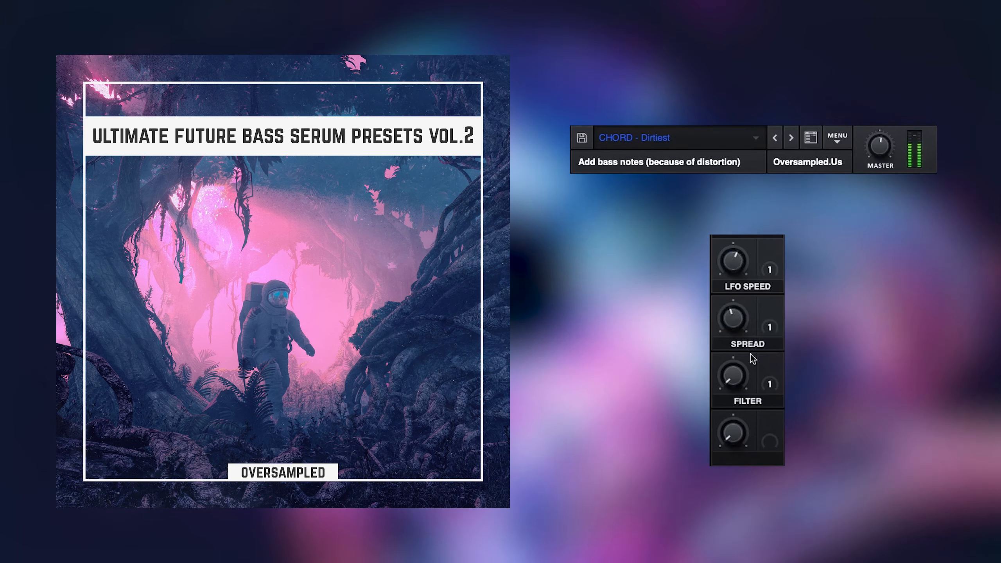